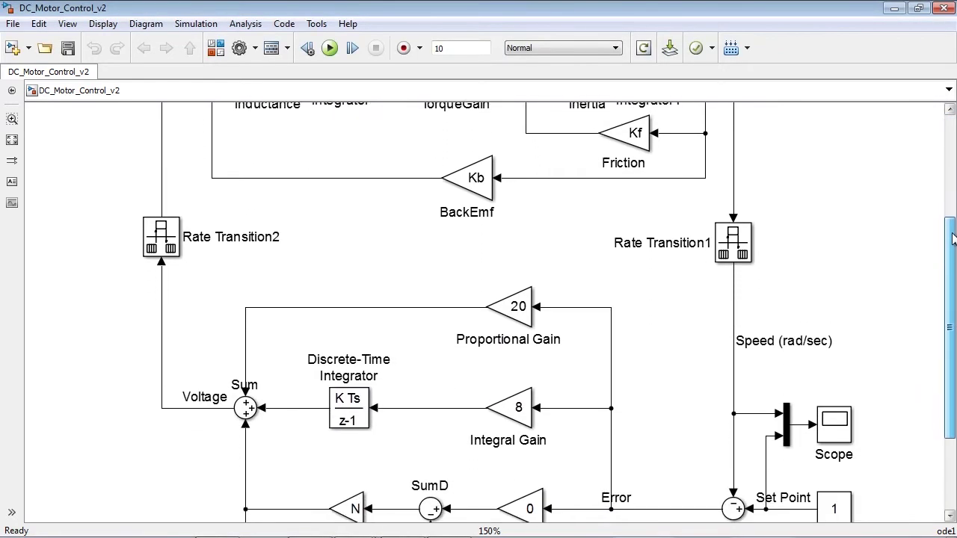
Close the DC_Motor_Control_v2 model and inspect the Controller subsystem's contents.
{"action": "scroll", "coordinate": [953, 237], "scroll_direction": "down", "scroll_amount": 5}
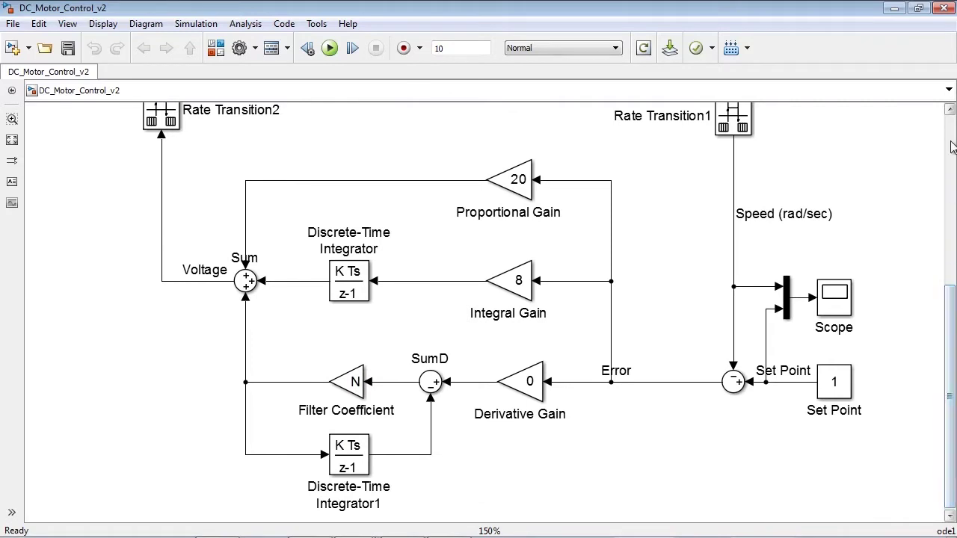
{"action": "left_click", "coordinate": [944, 8]}
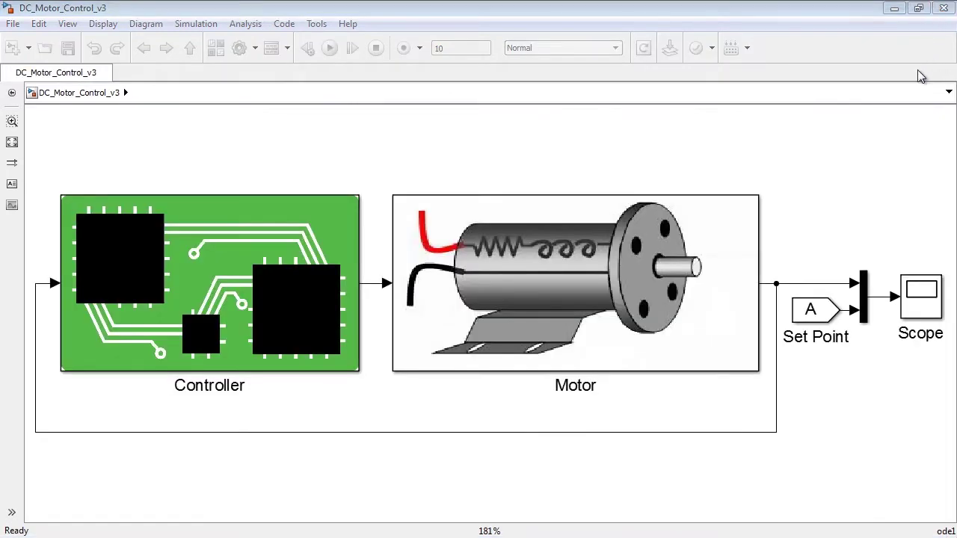
{"action": "left_click", "coordinate": [222, 294]}
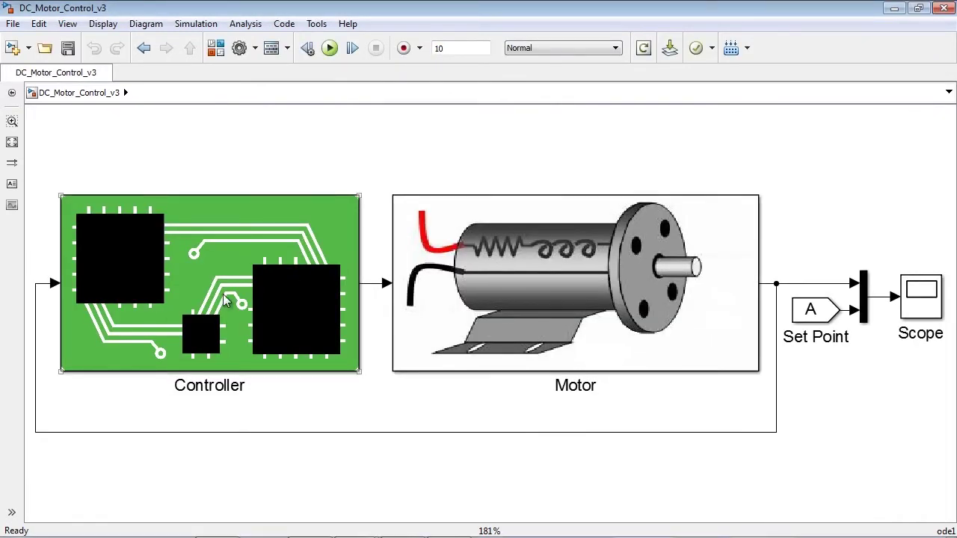
{"action": "double_click", "coordinate": [223, 294]}
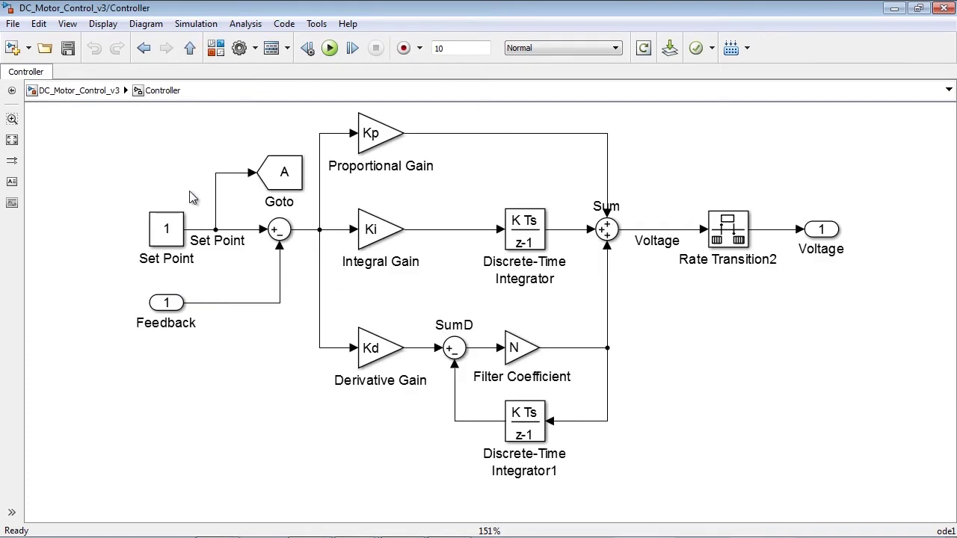
{"action": "left_click", "coordinate": [190, 48]}
Inspect the Motor subsystem's contents and return to the v3 top level.
{"action": "left_click", "coordinate": [587, 256]}
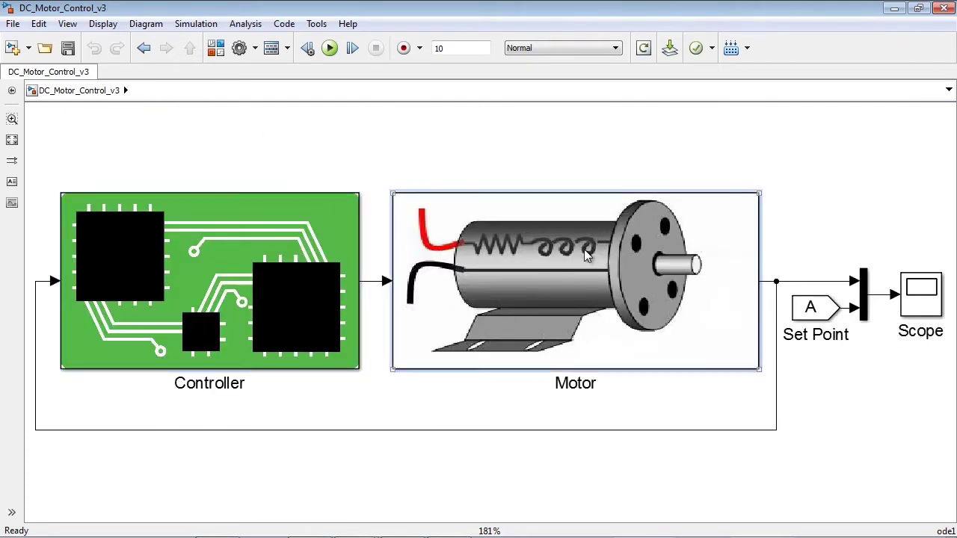
{"action": "double_click", "coordinate": [587, 256]}
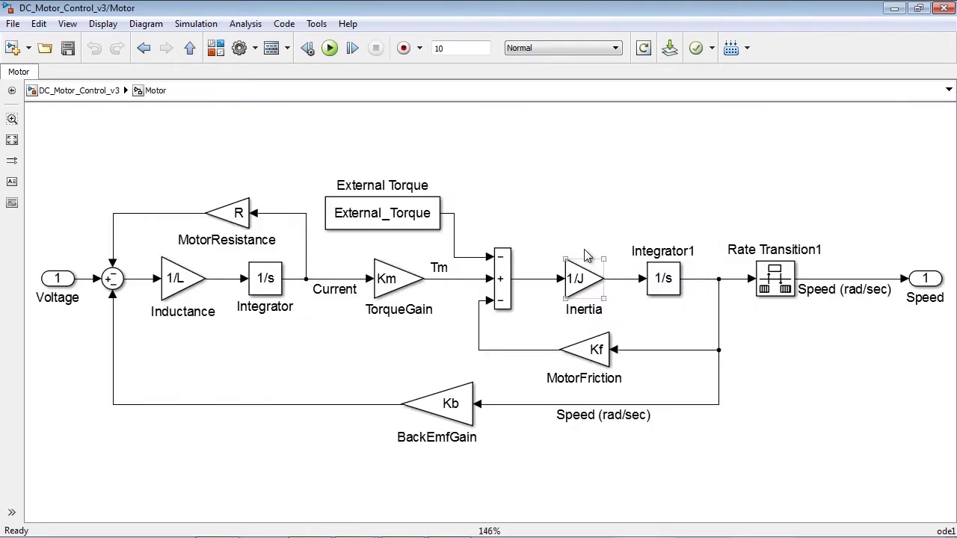
{"action": "left_click", "coordinate": [143, 49]}
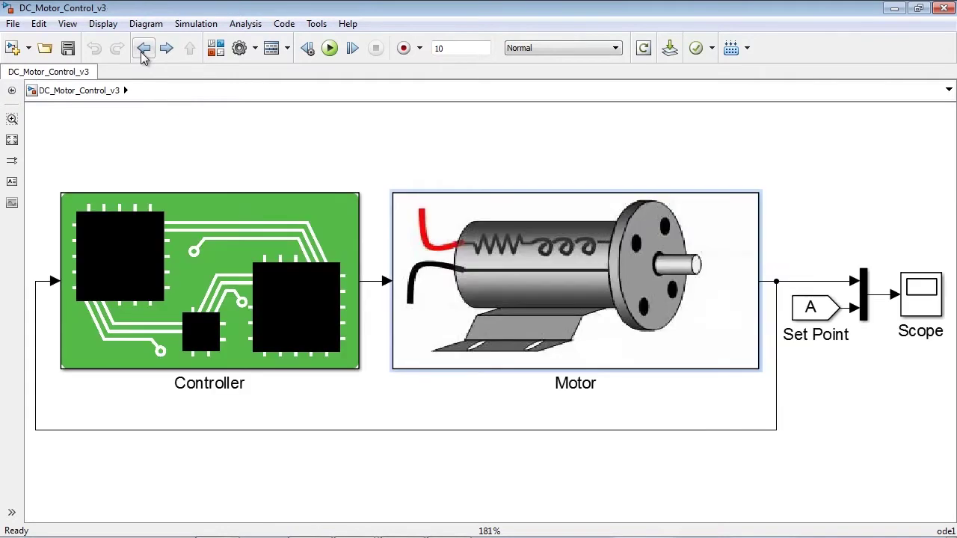
Browse Controller and Motor in the Model Browser hierarchy, then return to the root.
{"action": "left_click", "coordinate": [11, 514]}
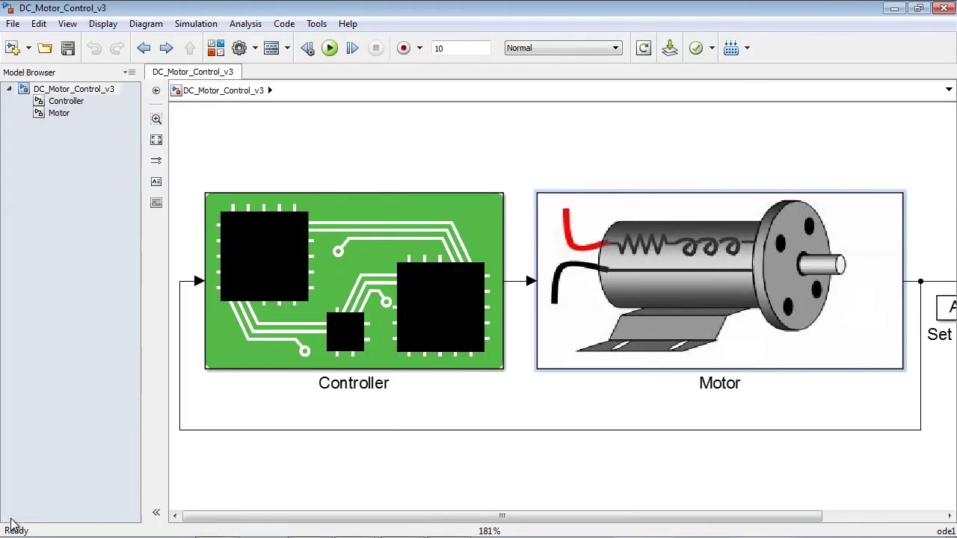
{"action": "left_click", "coordinate": [54, 102]}
{"action": "left_click", "coordinate": [58, 113]}
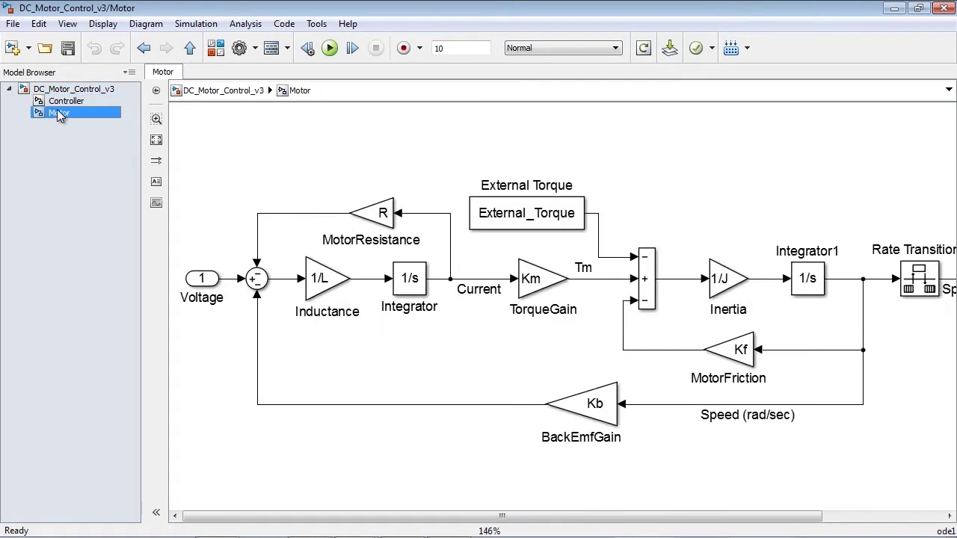
{"action": "left_click", "coordinate": [69, 90]}
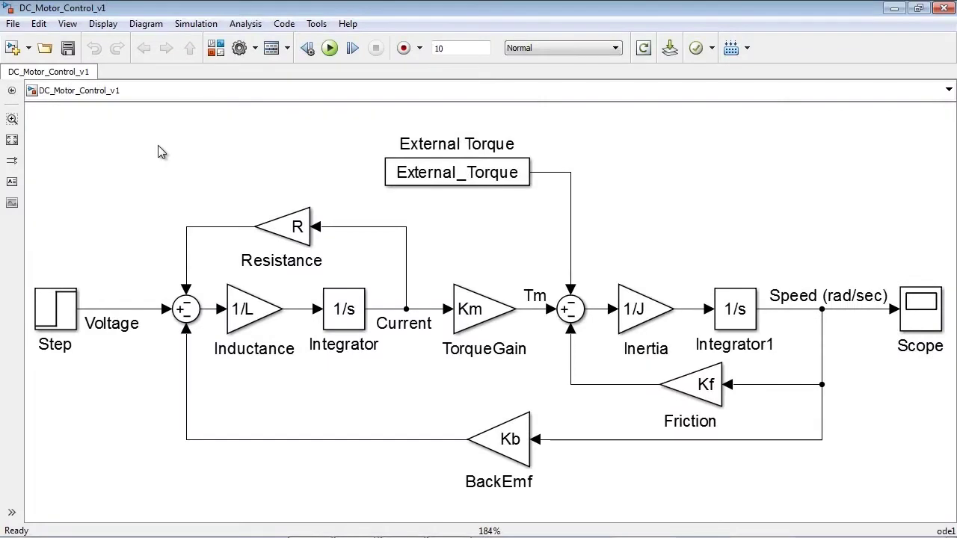
Group the motor blocks between Step and Scope into a widened Subsystem.
{"action": "left_click_drag", "start_coordinate": [159, 144], "coordinate": [825, 494]}
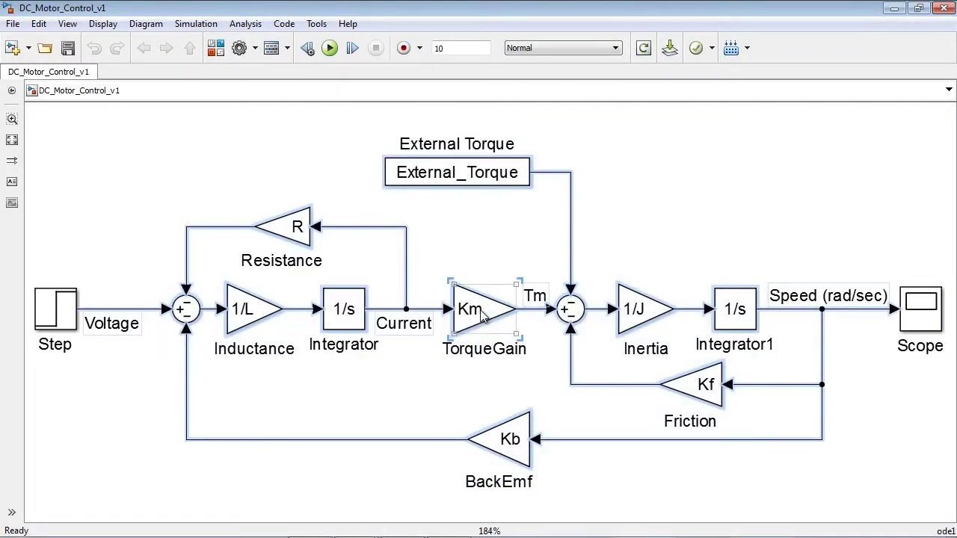
{"action": "right_click", "coordinate": [483, 313]}
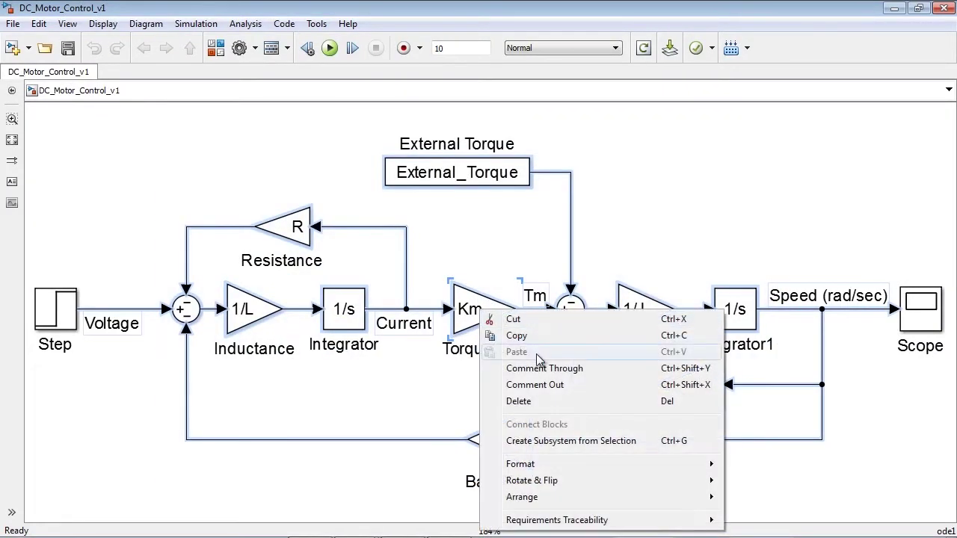
{"action": "left_click", "coordinate": [541, 438]}
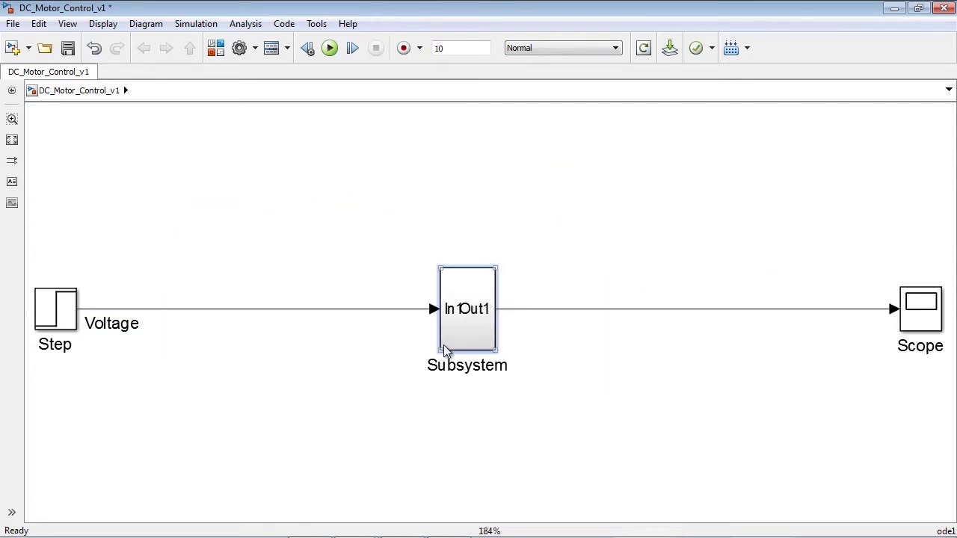
{"action": "left_click_drag", "start_coordinate": [441, 350], "coordinate": [323, 350]}
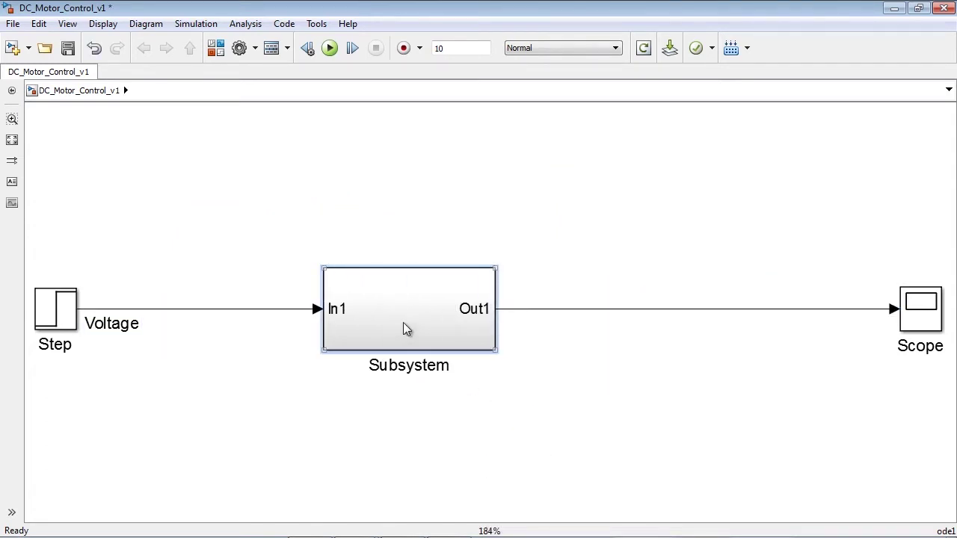
Rename the subsystem's ports In1 to Voltage and Out1 to Speed.
{"action": "double_click", "coordinate": [403, 323]}
{"action": "left_click", "coordinate": [60, 331]}
{"action": "double_click", "coordinate": [60, 331]}
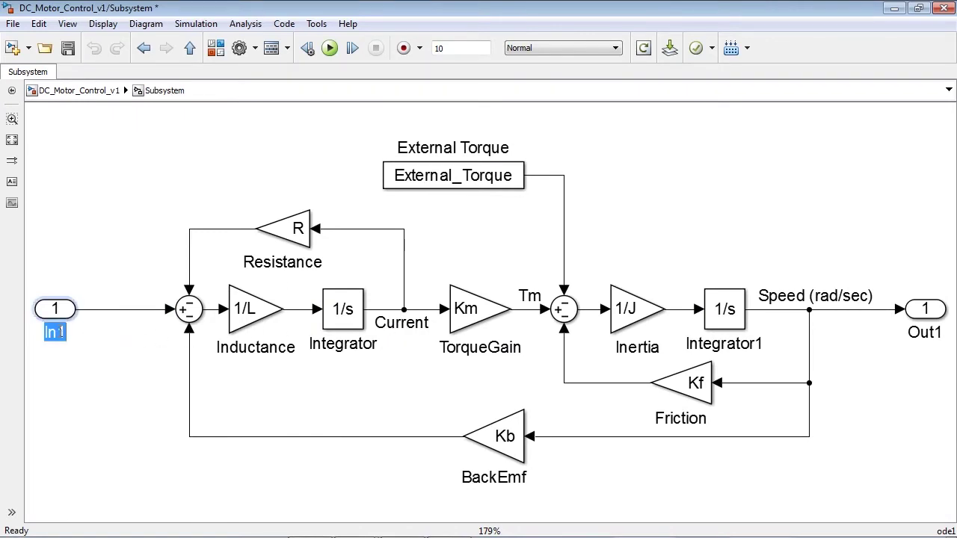
{"action": "type", "text": "Vo"}
{"action": "type", "text": "ltage"}
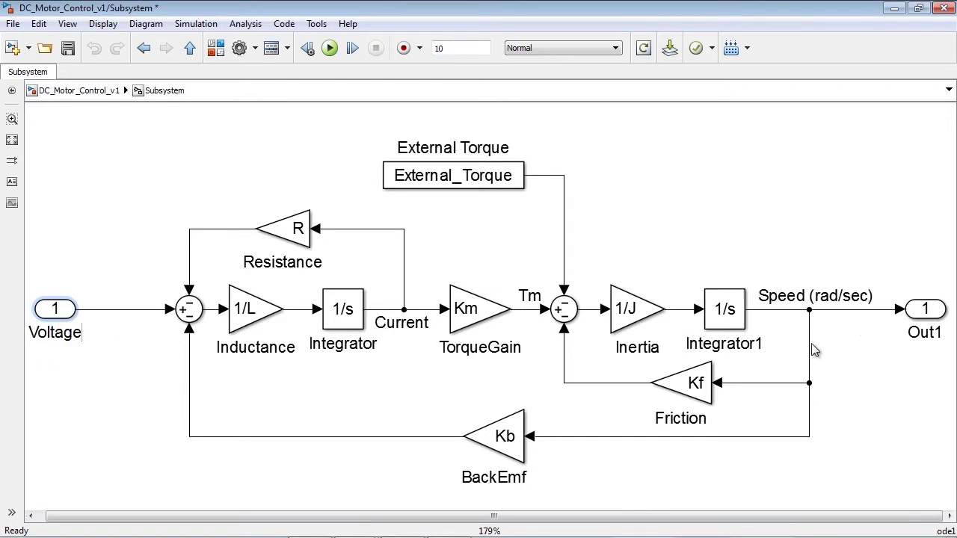
{"action": "double_click", "coordinate": [930, 334]}
{"action": "type", "text": "Spe"}
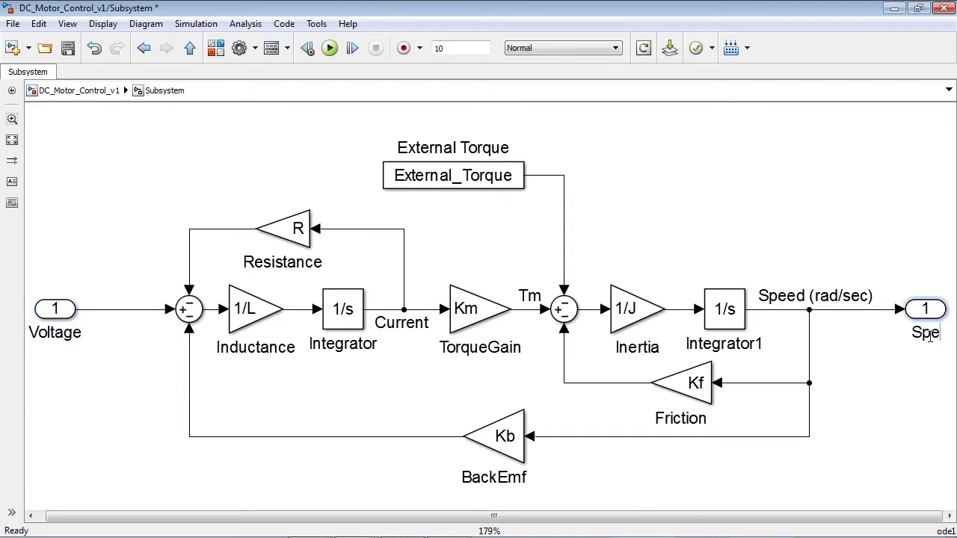
{"action": "type", "text": "ed"}
{"action": "left_click", "coordinate": [913, 375]}
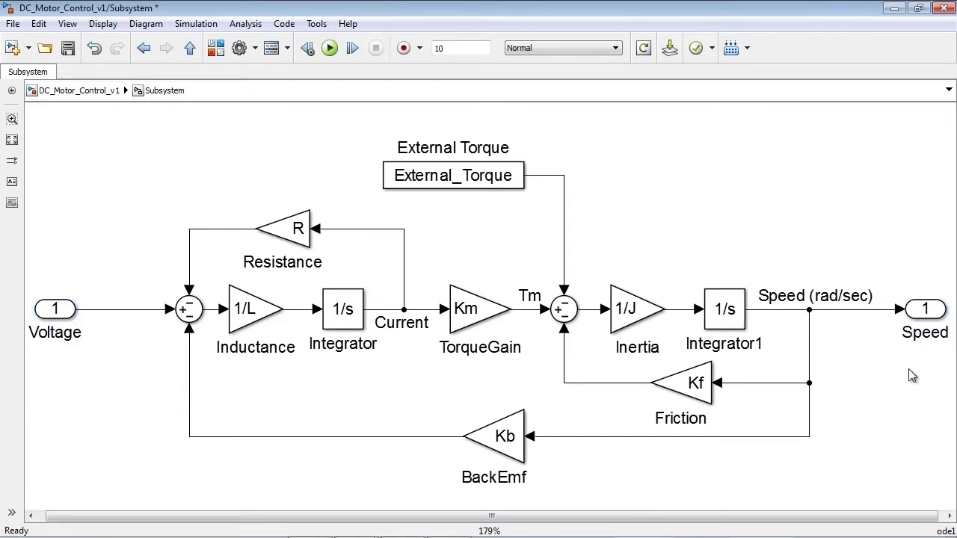
{"action": "left_click", "coordinate": [192, 53]}
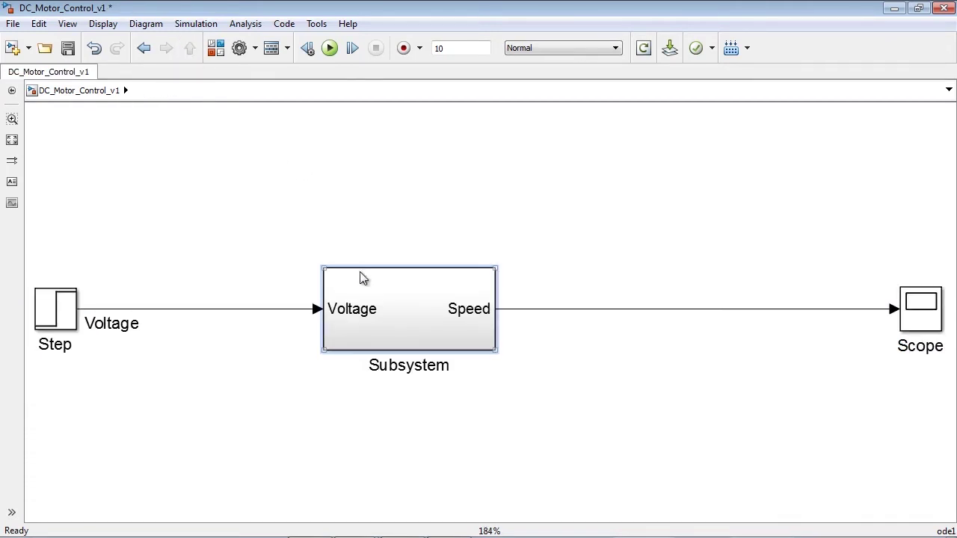
Expand the Subsystem block back into its individual motor blocks.
{"action": "right_click", "coordinate": [399, 317]}
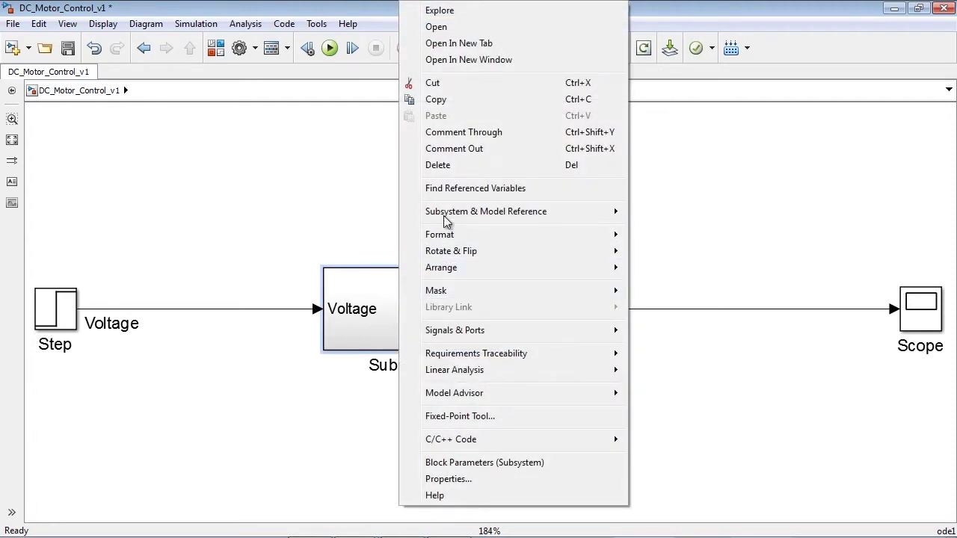
{"action": "mouse_move", "coordinate": [486, 212]}
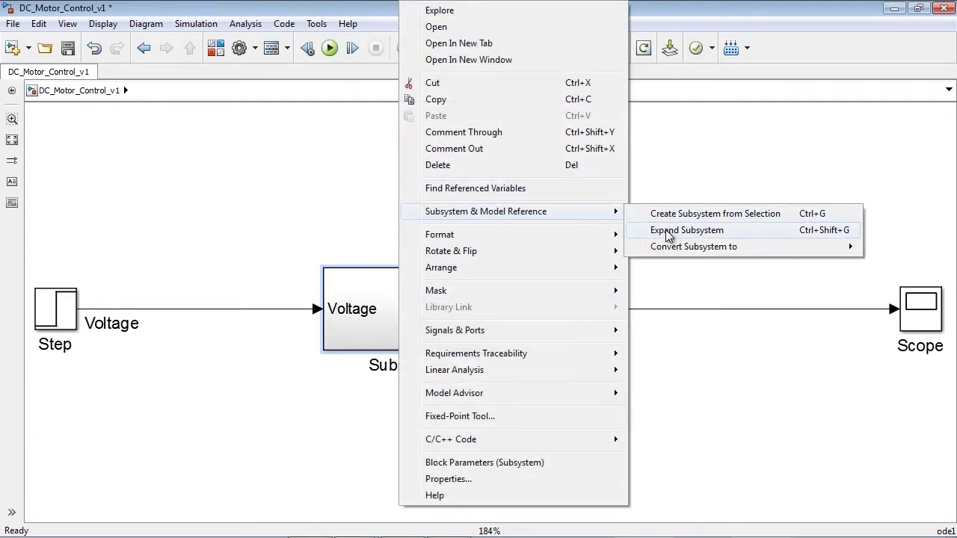
{"action": "left_click", "coordinate": [667, 231]}
{"action": "left_click", "coordinate": [669, 237]}
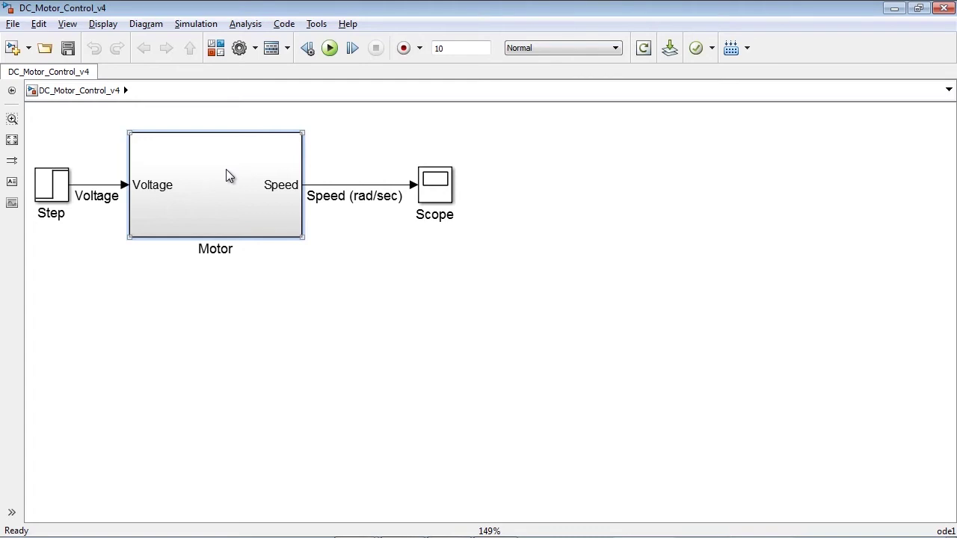
{"action": "right_click", "coordinate": [227, 171]}
{"action": "mouse_move", "coordinate": [263, 291]}
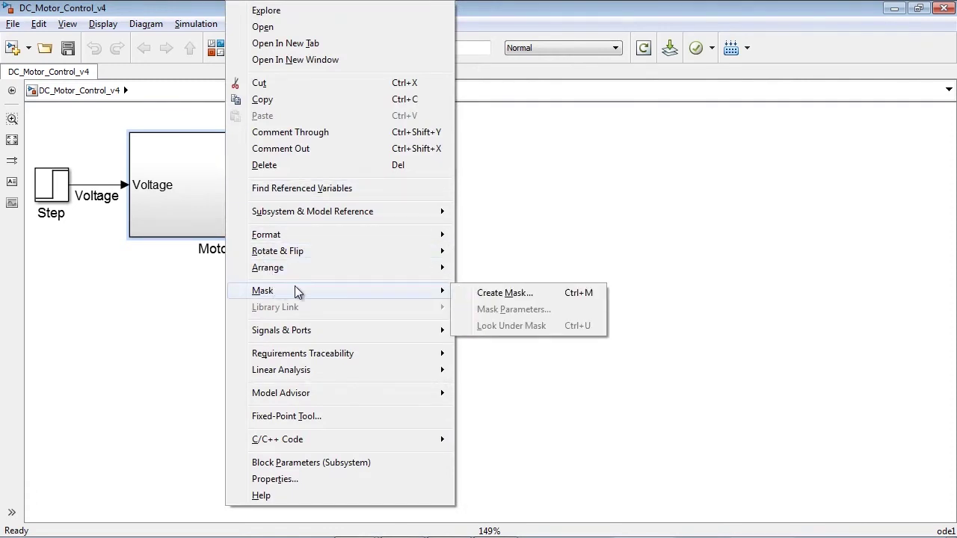
{"action": "left_click", "coordinate": [517, 292]}
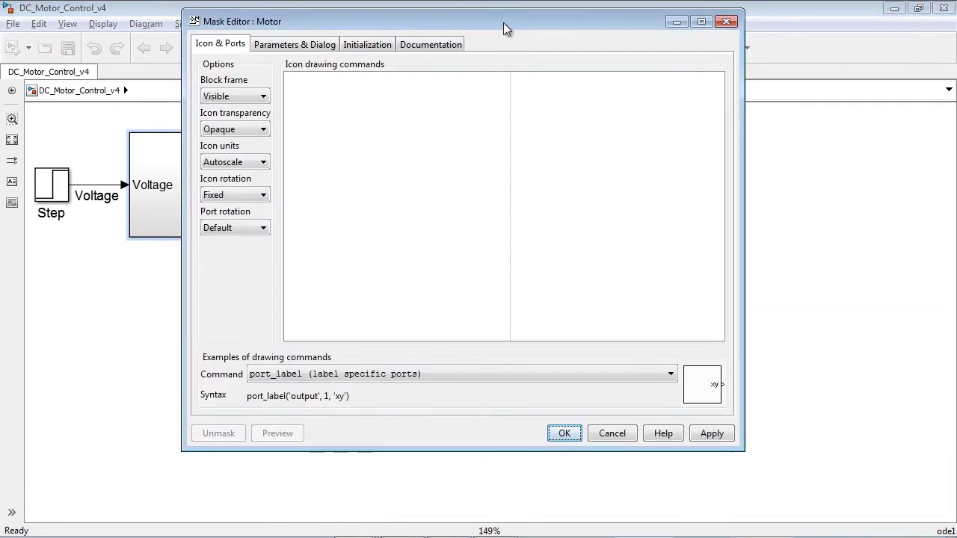
{"action": "left_click_drag", "start_coordinate": [505, 24], "coordinate": [717, 22]}
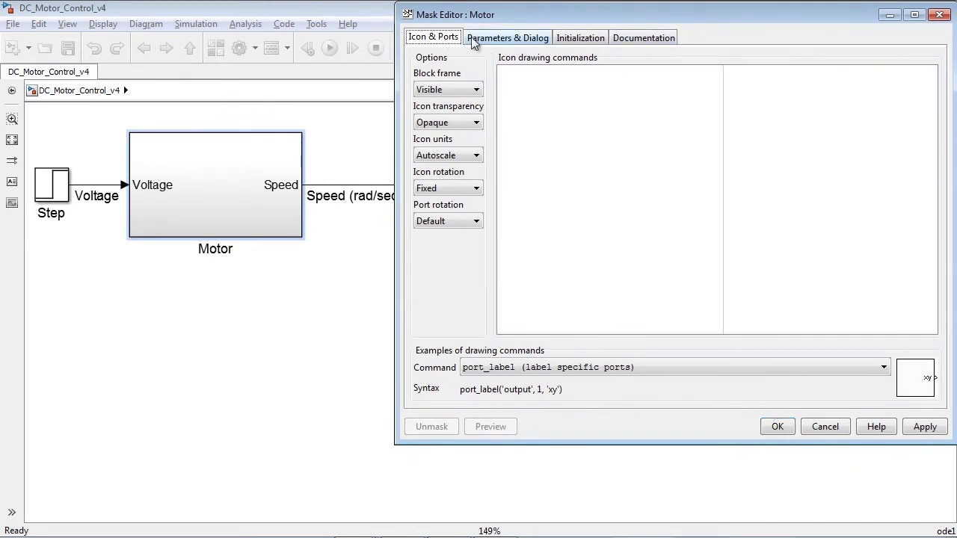
{"action": "left_click", "coordinate": [510, 41]}
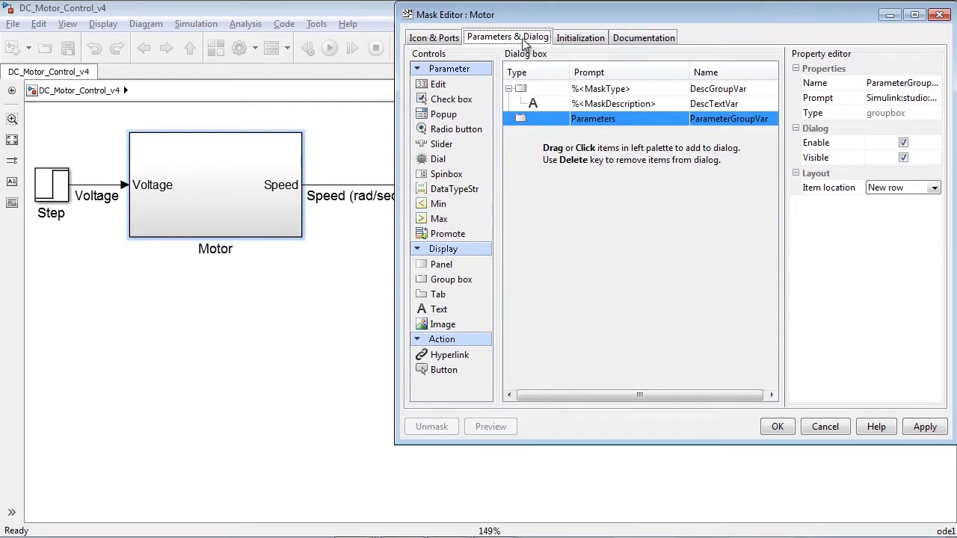
{"action": "left_click", "coordinate": [578, 40]}
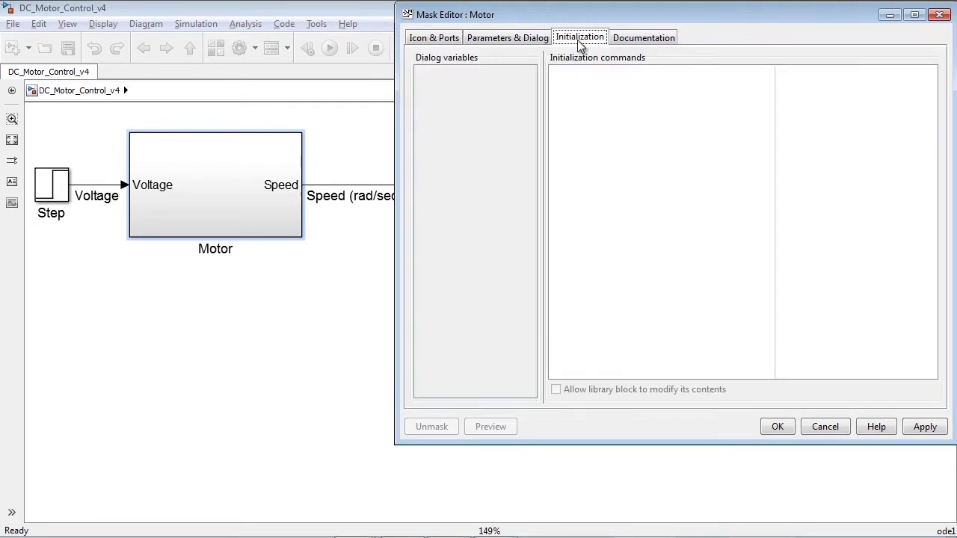
{"action": "left_click", "coordinate": [646, 44]}
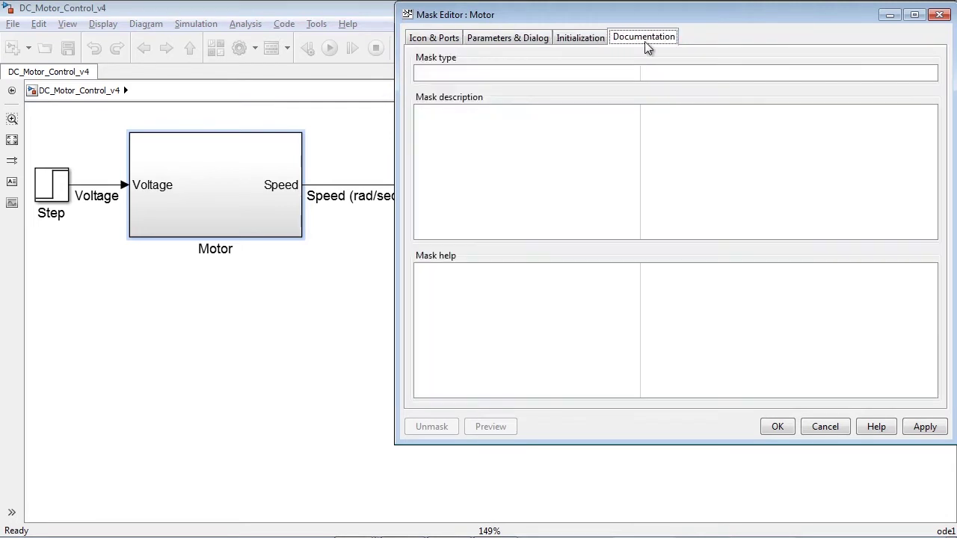
{"action": "left_click", "coordinate": [445, 43]}
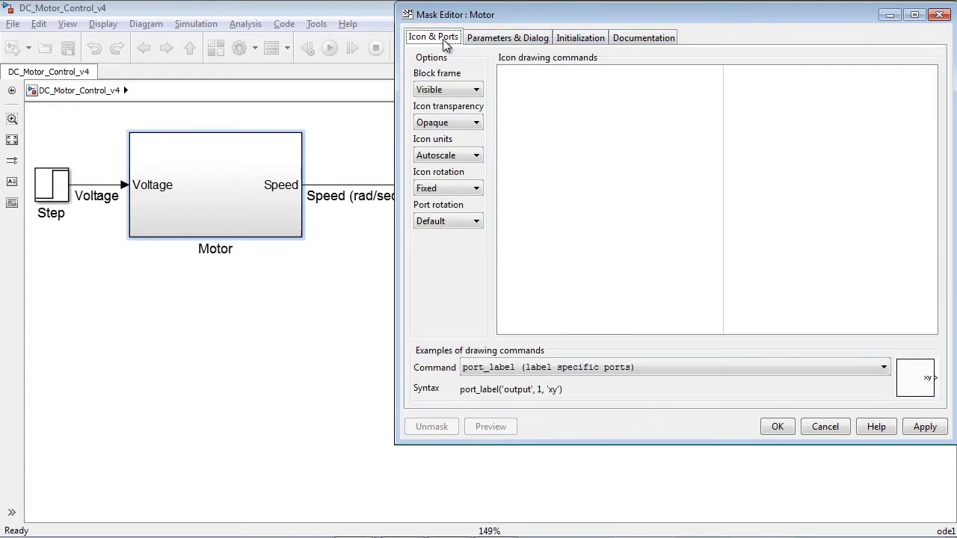
Apply the icon drawing command image('DCMotor.jpg') to the Motor block.
{"action": "left_click", "coordinate": [488, 364]}
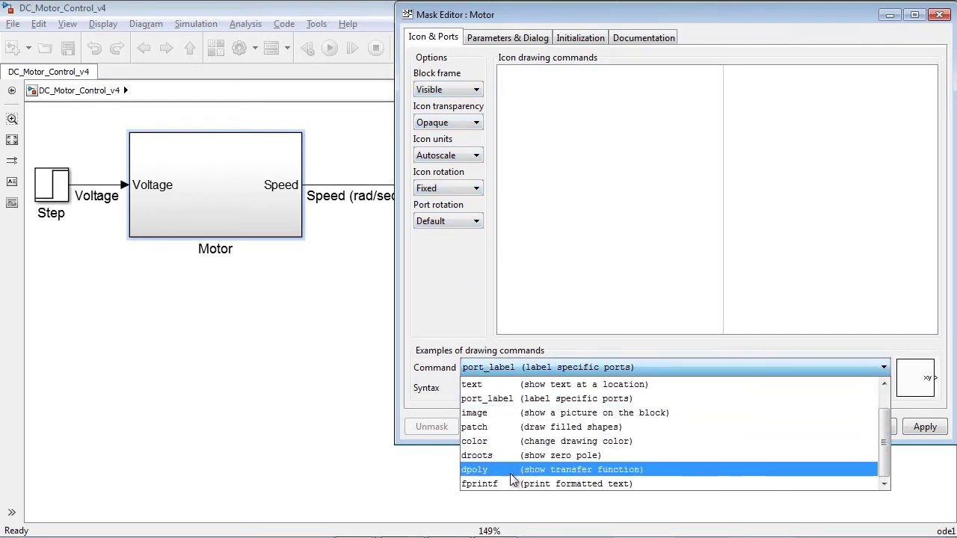
{"action": "left_click", "coordinate": [516, 412]}
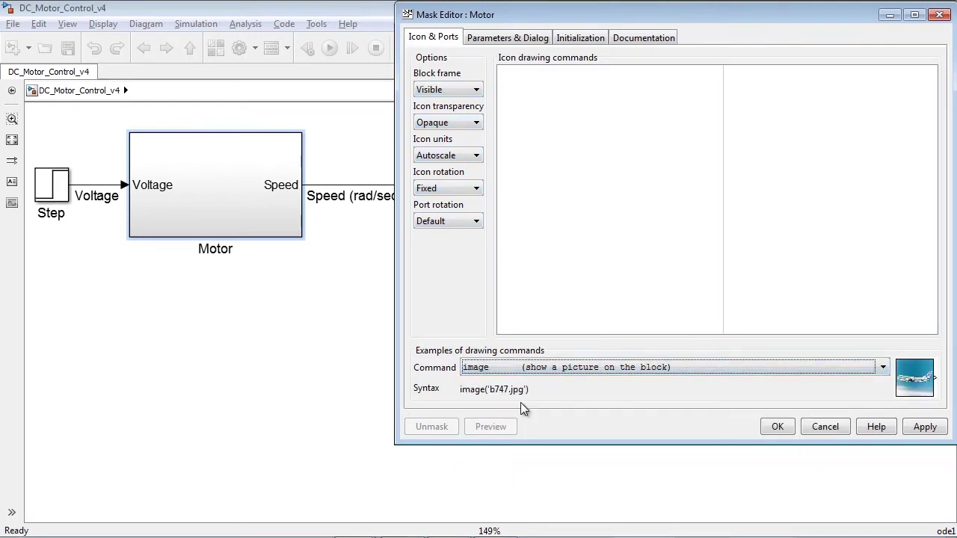
{"action": "left_click", "coordinate": [531, 119]}
{"action": "type", "text": "image('D"}
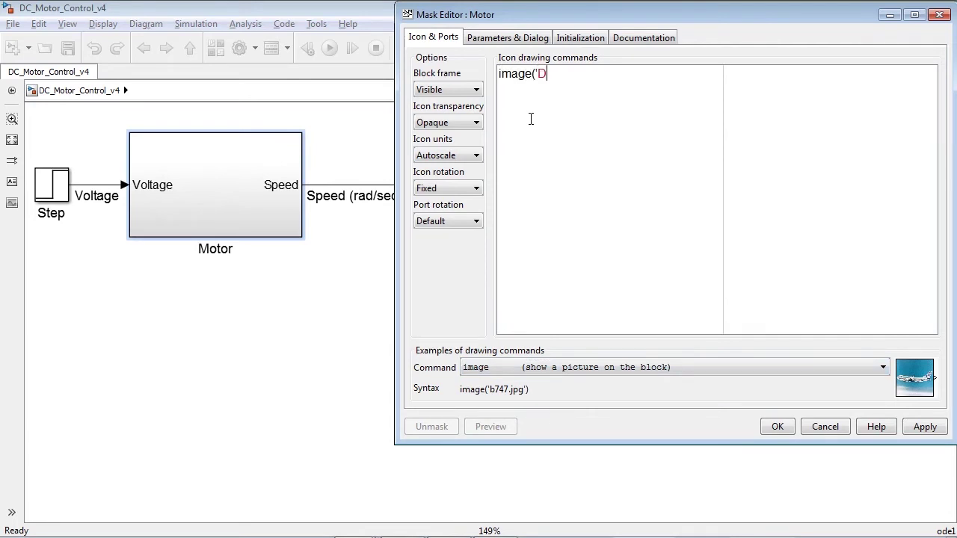
{"action": "type", "text": "CMotor.j"}
{"action": "type", "text": "pg')"}
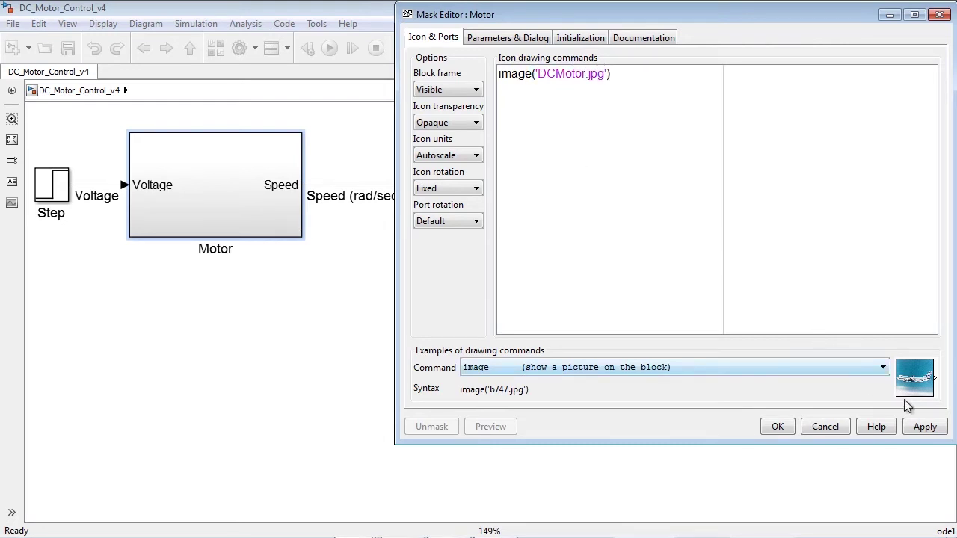
{"action": "left_click", "coordinate": [925, 427]}
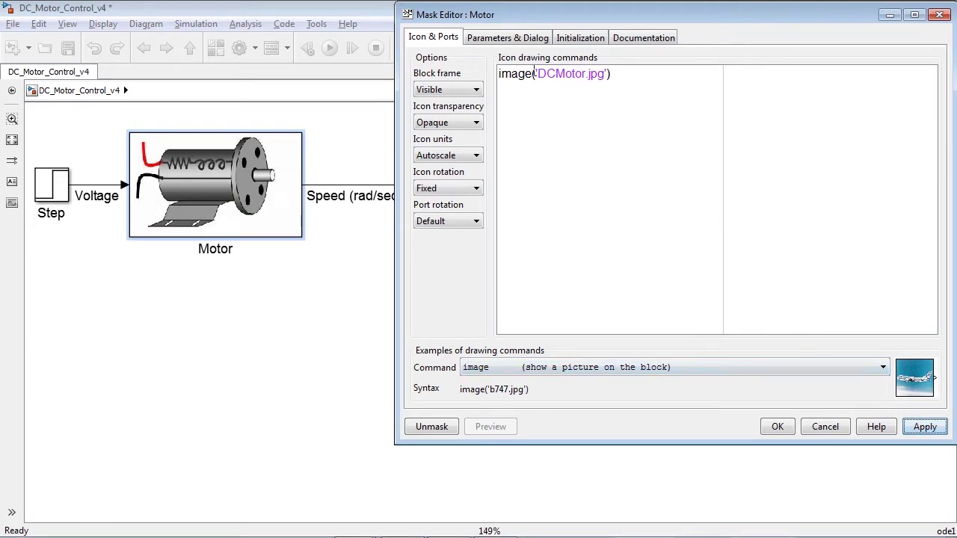
{"action": "left_click", "coordinate": [511, 39]}
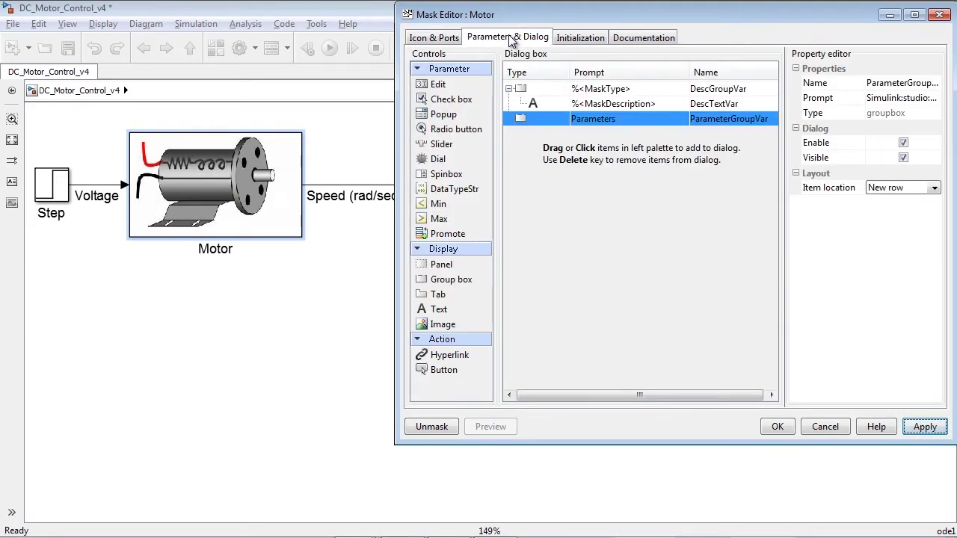
Add an edit parameter with prompt Motor Inertia, name J and value J.
{"action": "left_click", "coordinate": [447, 87]}
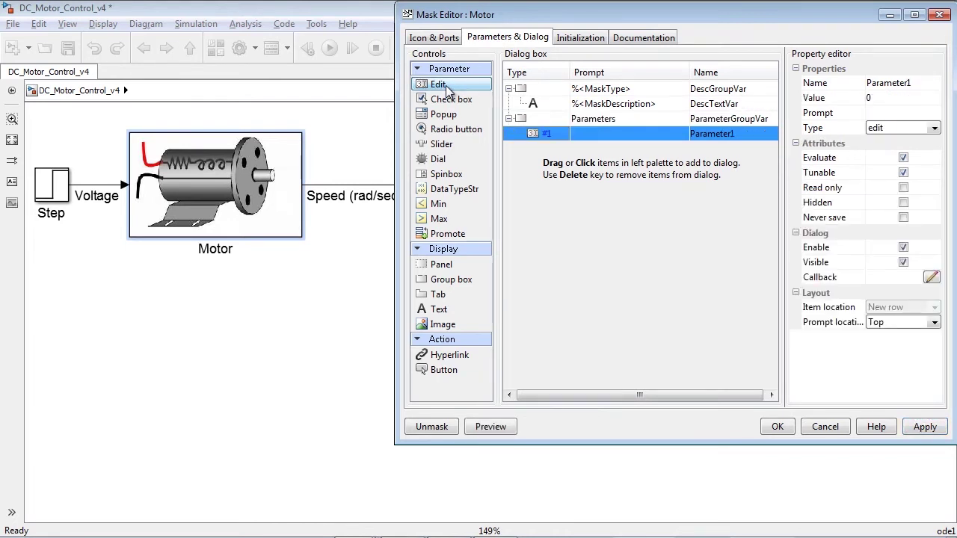
{"action": "left_click", "coordinate": [590, 133]}
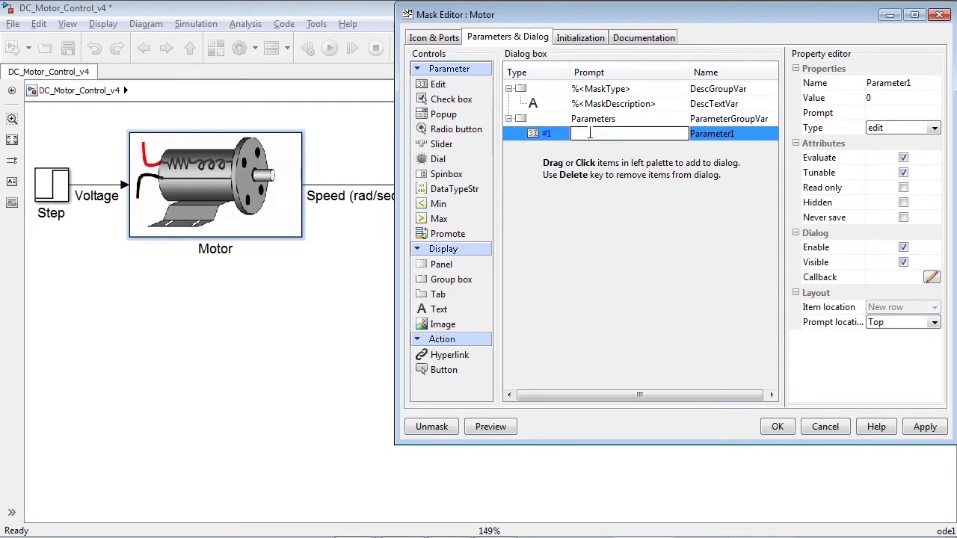
{"action": "type", "text": "Motor In"}
{"action": "type", "text": "ertia"}
{"action": "key", "text": "Tab"}
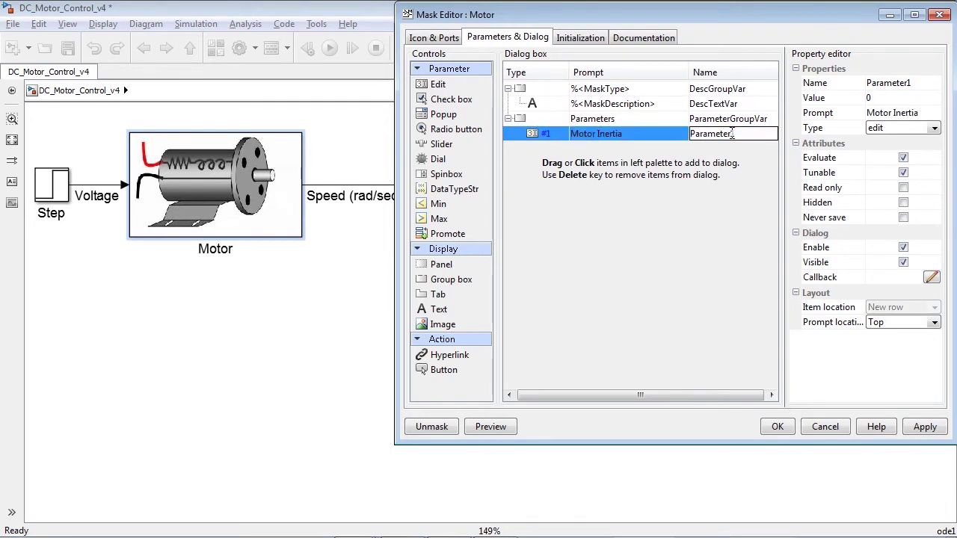
{"action": "key", "text": "BackSpace"}
{"action": "type", "text": "J"}
{"action": "key", "text": "Return"}
{"action": "left_click", "coordinate": [880, 98]}
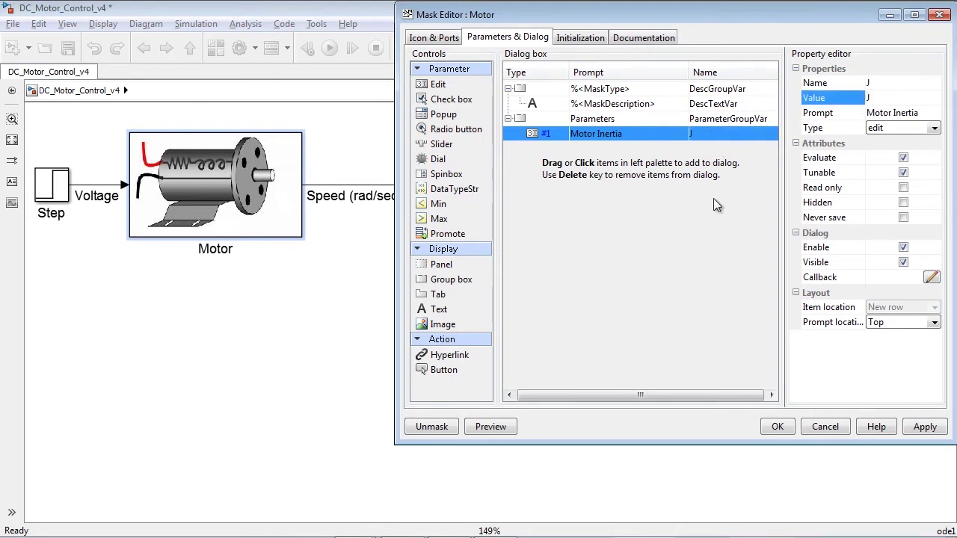
{"action": "key", "text": "Return"}
{"action": "left_click_drag", "start_coordinate": [447, 234], "coordinate": [536, 145]}
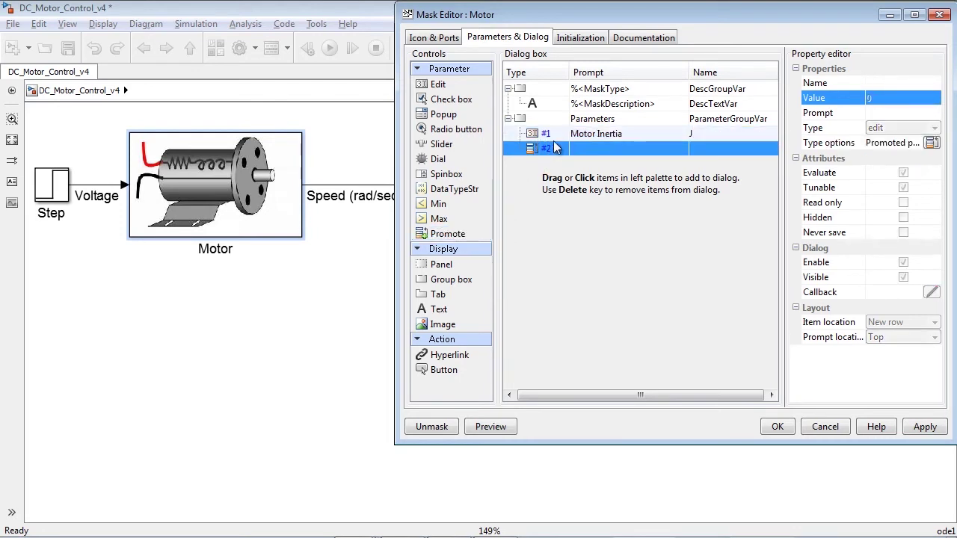
Promote the Resistance block's Gain parameter to the Motor mask.
{"action": "left_click", "coordinate": [933, 143]}
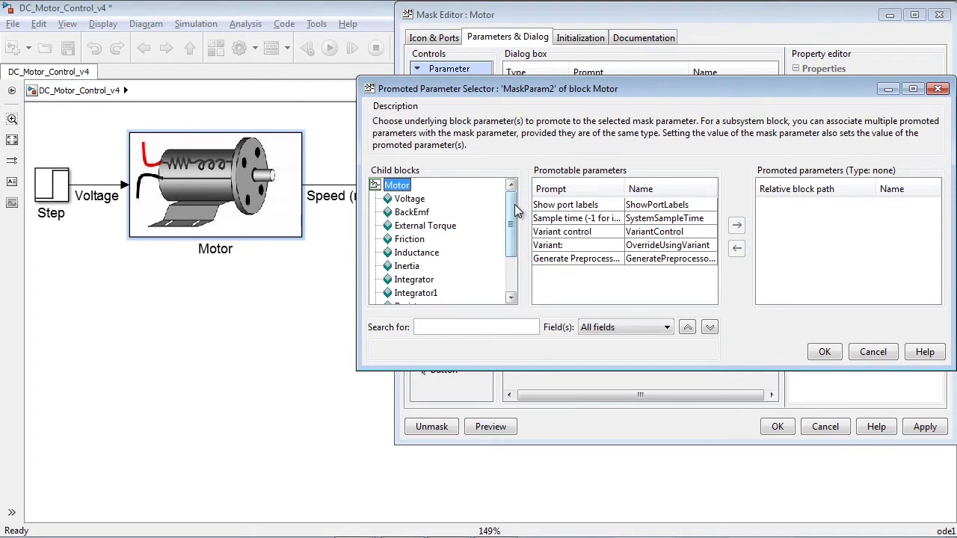
{"action": "left_click_drag", "start_coordinate": [515, 204], "coordinate": [514, 249]}
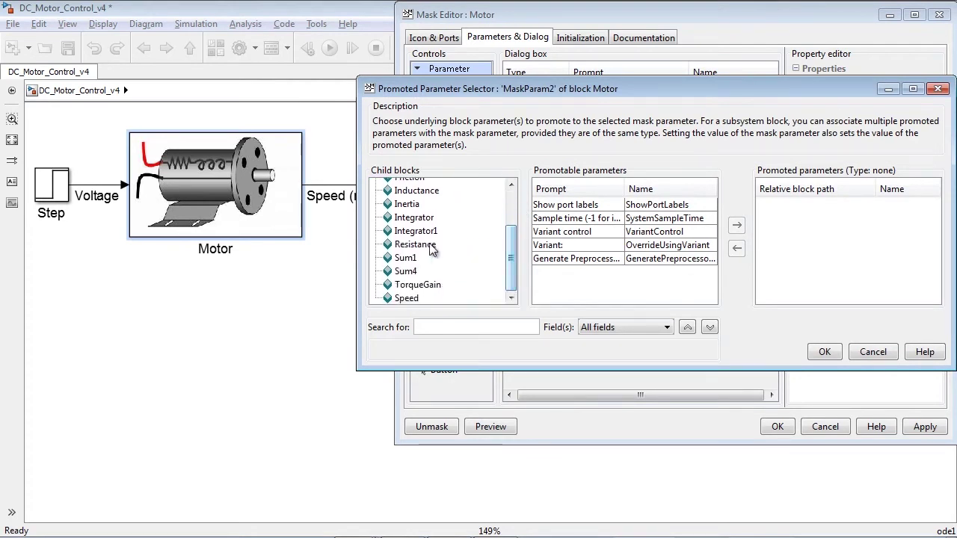
{"action": "left_click", "coordinate": [431, 246]}
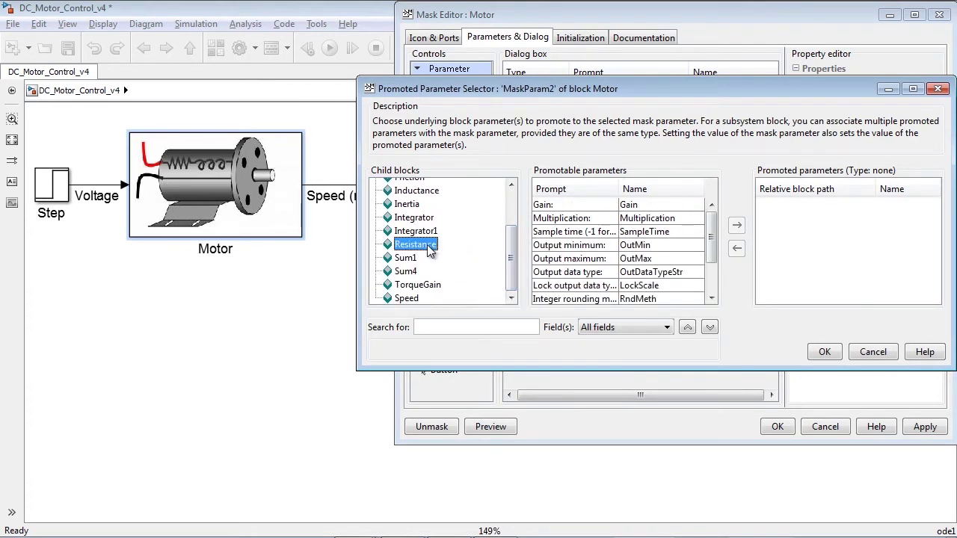
{"action": "left_click", "coordinate": [581, 203]}
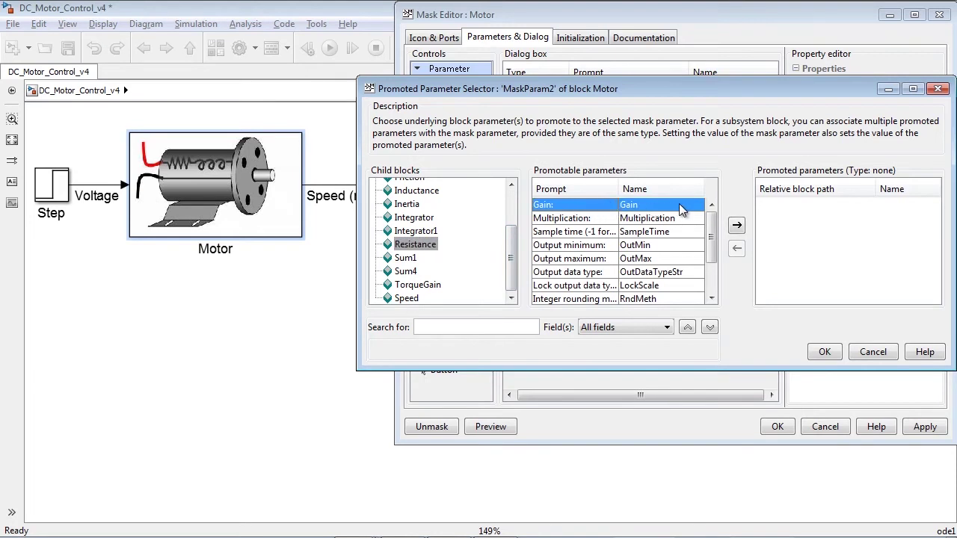
{"action": "left_click", "coordinate": [737, 226]}
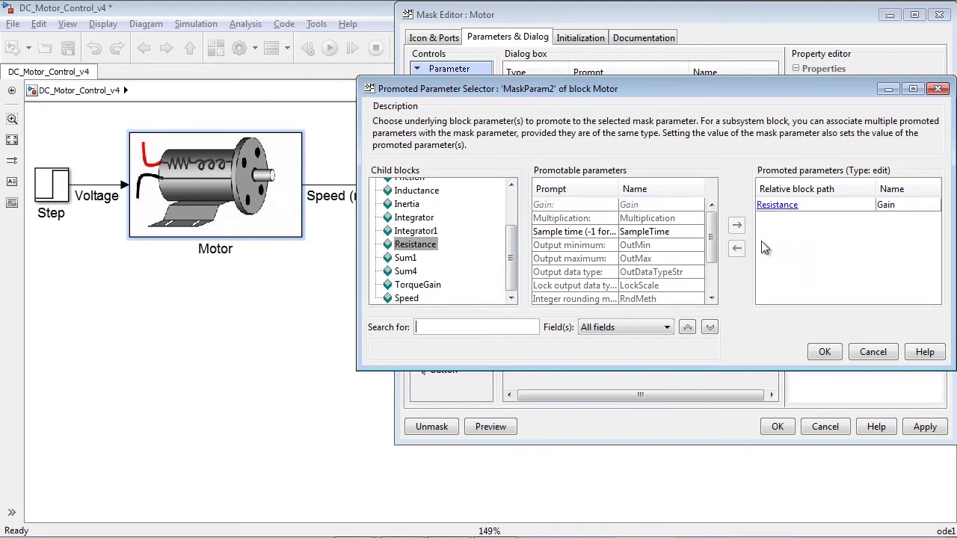
{"action": "left_click", "coordinate": [823, 352]}
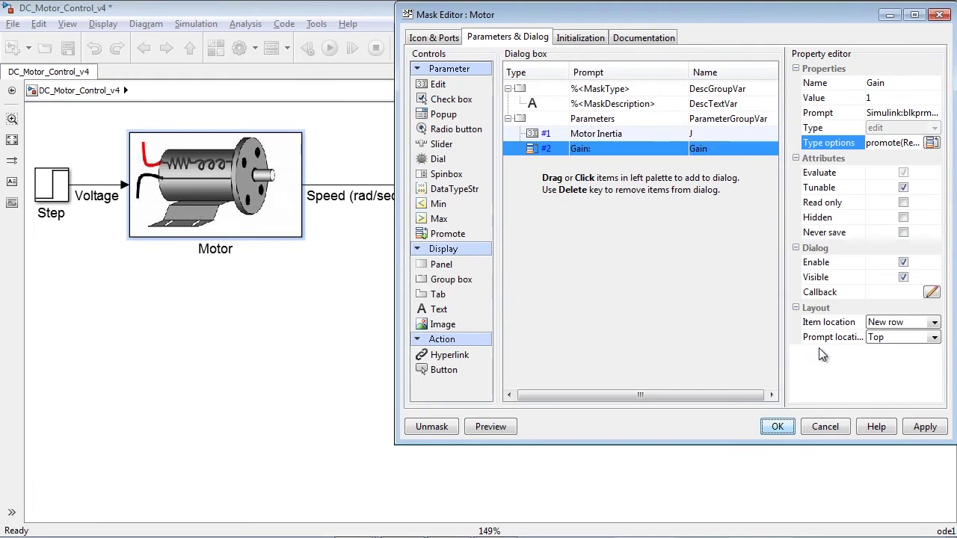
Give the promoted parameter prompt Motor Resistance, name R and value R.
{"action": "left_click", "coordinate": [622, 149]}
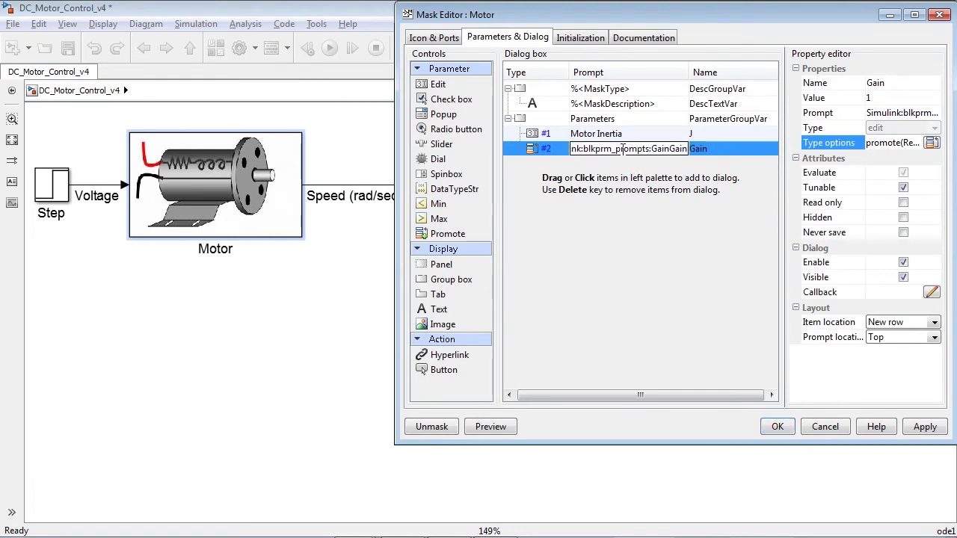
{"action": "key", "text": "ctrl+a"}
{"action": "type", "text": "Motor Resistance"}
{"action": "left_click", "coordinate": [729, 149]}
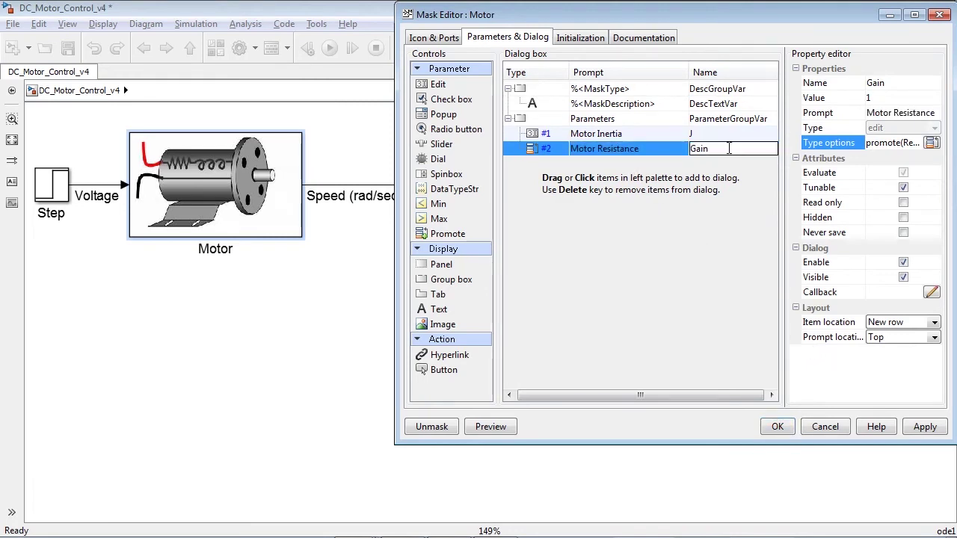
{"action": "key", "text": "ctrl+a"}
{"action": "type", "text": "R"}
{"action": "key", "text": "Return"}
{"action": "left_click", "coordinate": [875, 98]}
{"action": "type", "text": "R"}
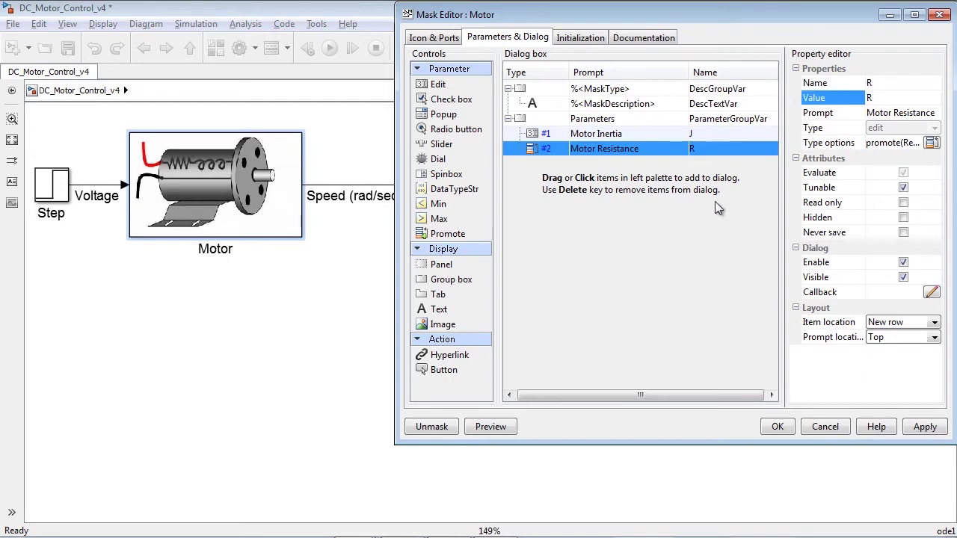
{"action": "key", "text": "Return"}
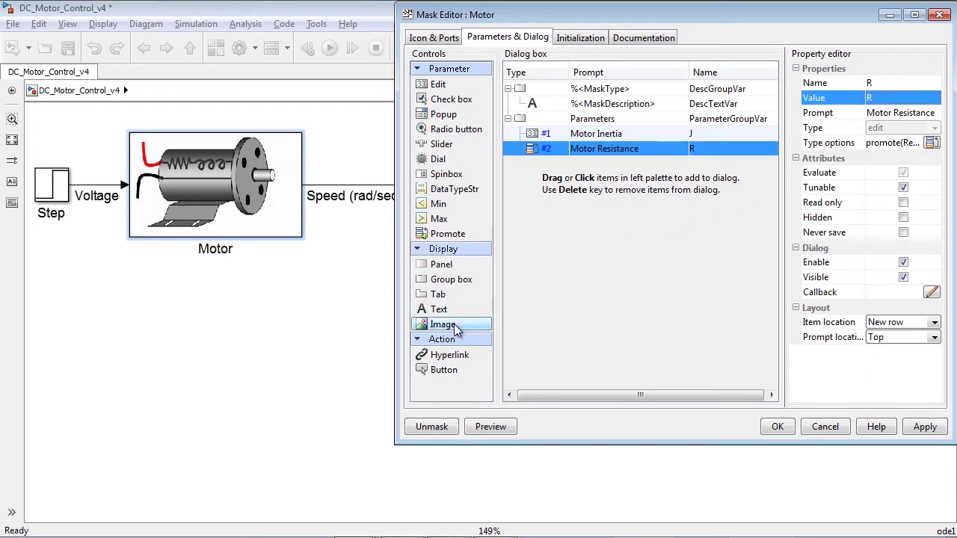
Place an Image control with the pasted schematic path above the parameters, apply, and preview.
{"action": "left_click", "coordinate": [454, 328]}
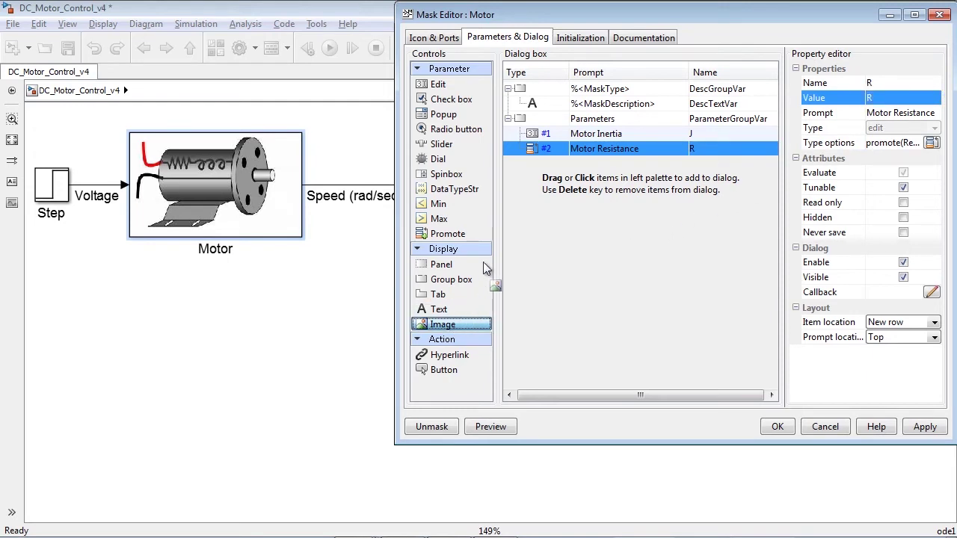
{"action": "left_click_drag", "start_coordinate": [454, 328], "coordinate": [576, 118]}
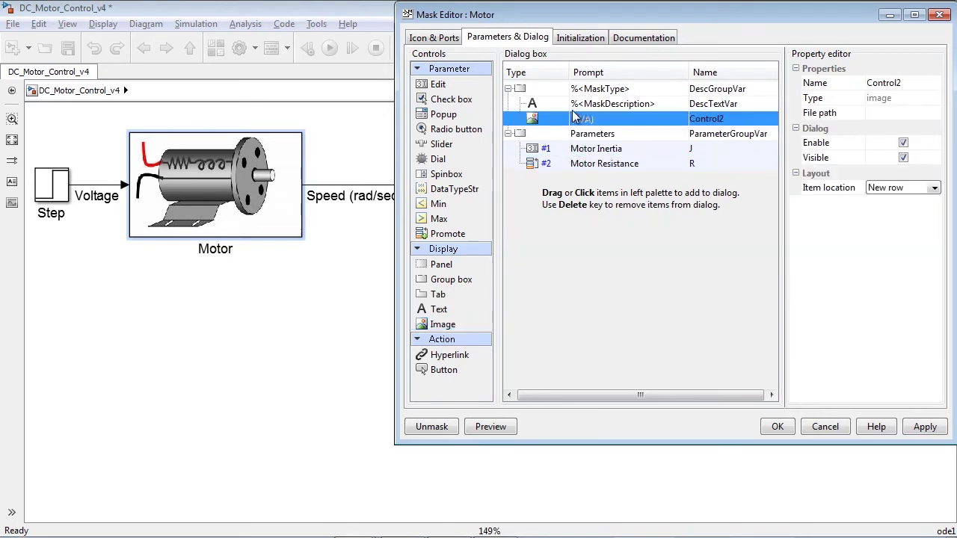
{"action": "left_click", "coordinate": [869, 112]}
{"action": "key", "text": "ctrl+v"}
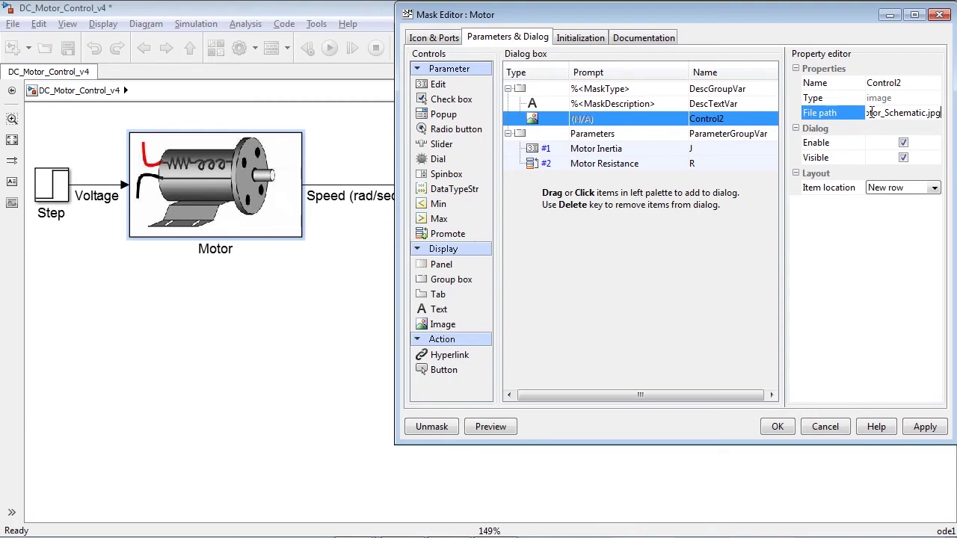
{"action": "left_click", "coordinate": [925, 428]}
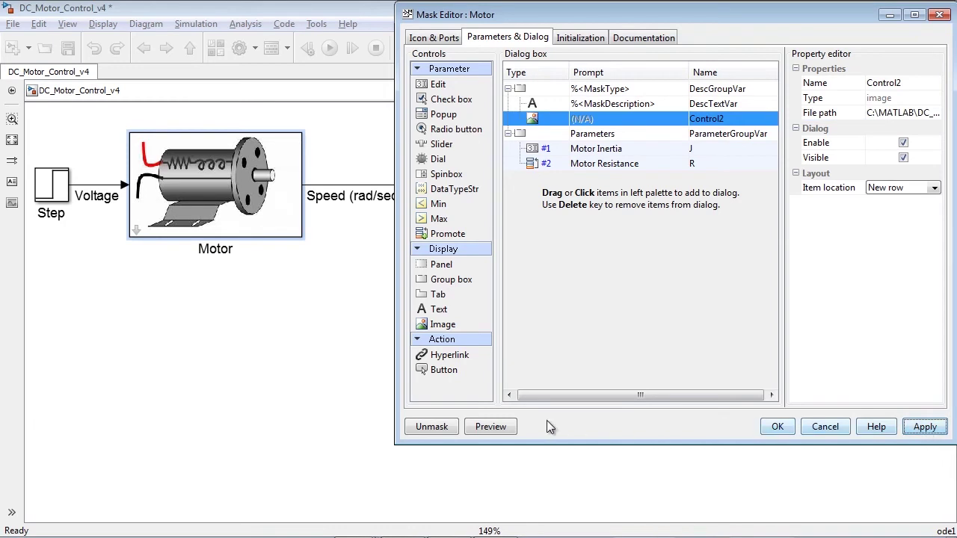
{"action": "left_click", "coordinate": [490, 427]}
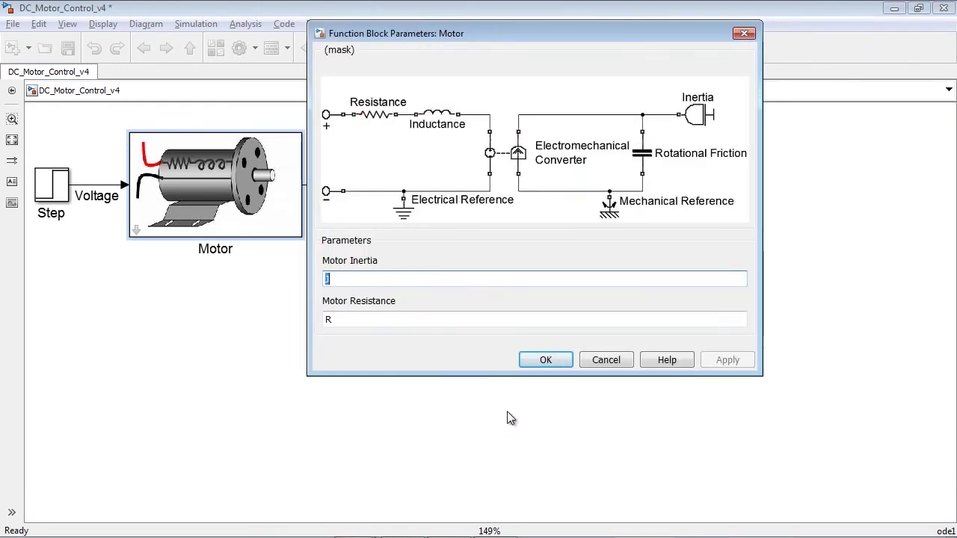
{"action": "left_click", "coordinate": [546, 361]}
Set mask type DC Motor, a one-line description and pasted help text; apply and OK.
{"action": "key", "text": "alt+Tab"}
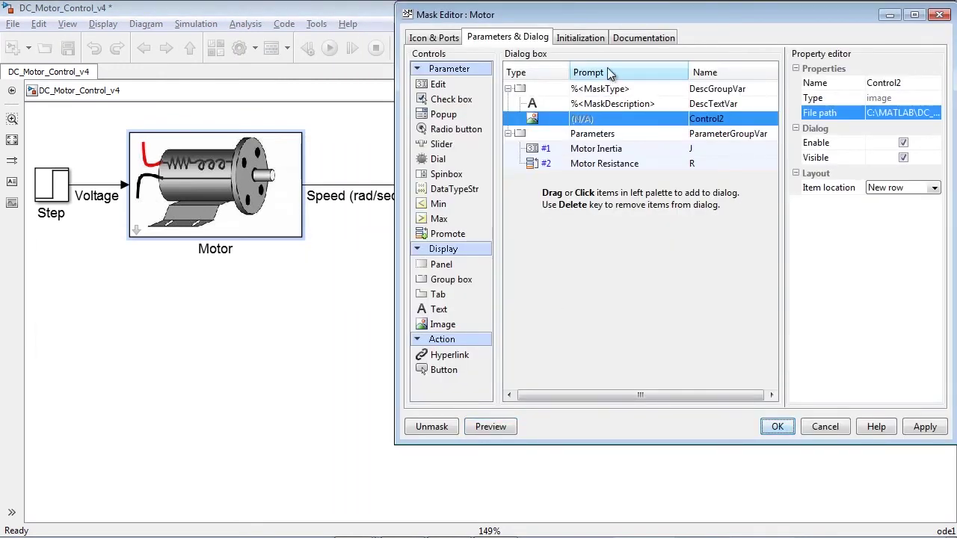
{"action": "left_click", "coordinate": [627, 37]}
{"action": "left_click", "coordinate": [600, 73]}
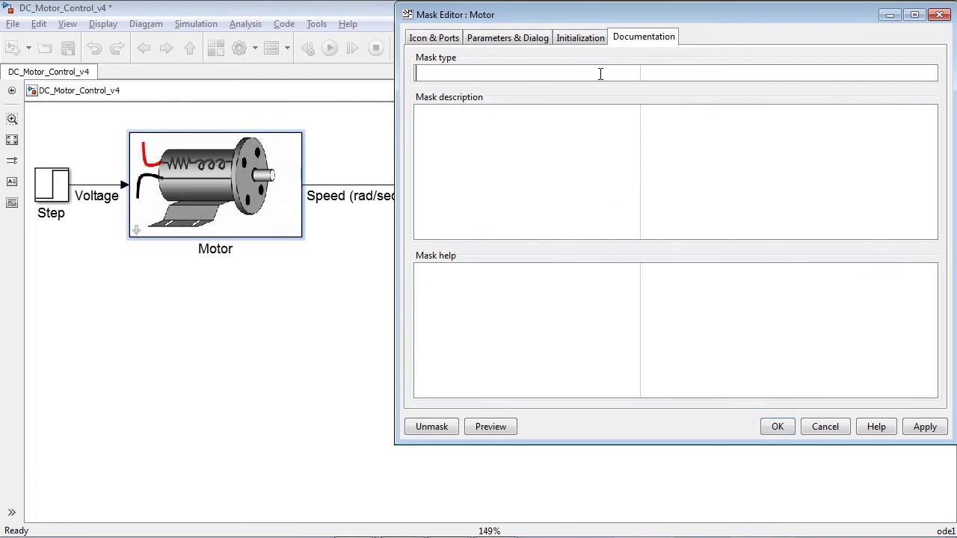
{"action": "type", "text": "DC M"}
{"action": "type", "text": "ot"}
{"action": "type", "text": "This block represents dynamic behaviour of DC Motor."}
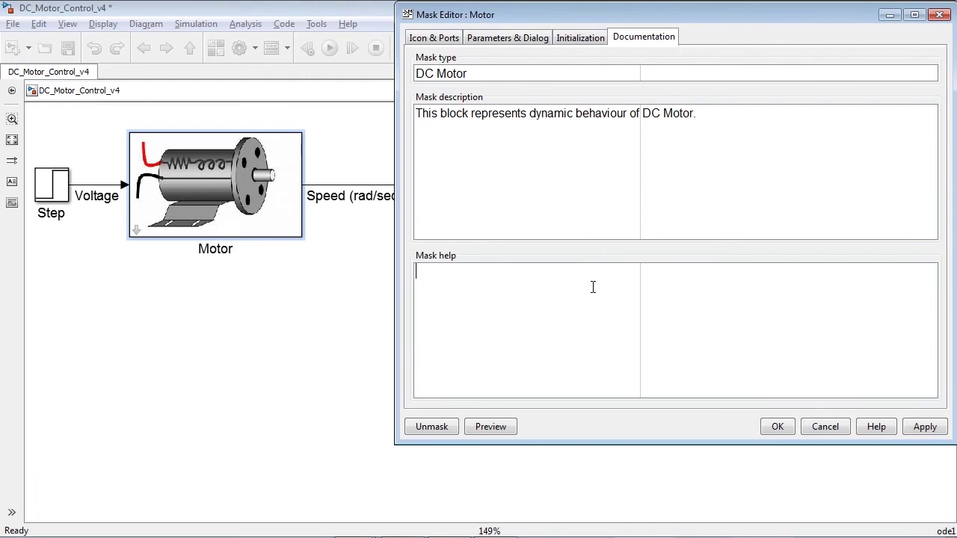
{"action": "key", "text": "ctrl+v"}
{"action": "left_click", "coordinate": [925, 428]}
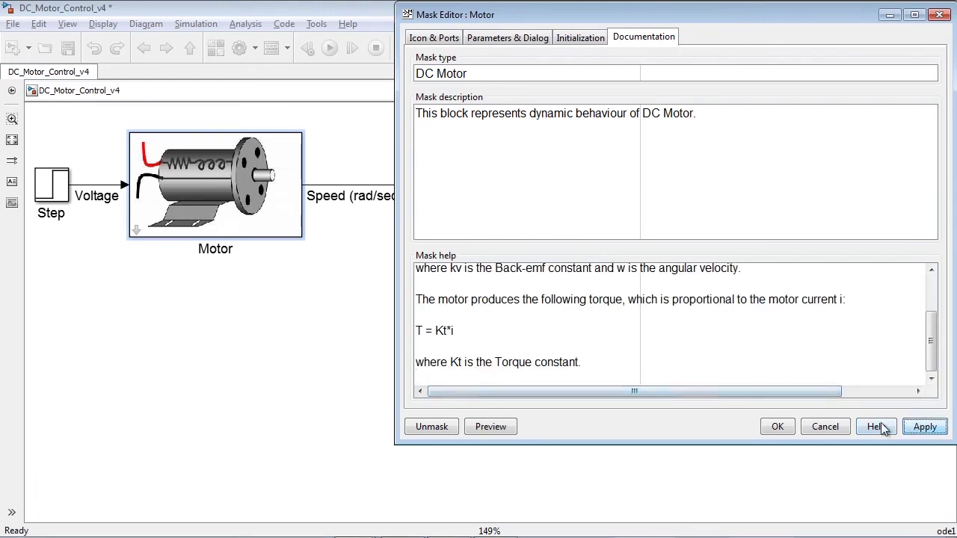
{"action": "left_click", "coordinate": [776, 428]}
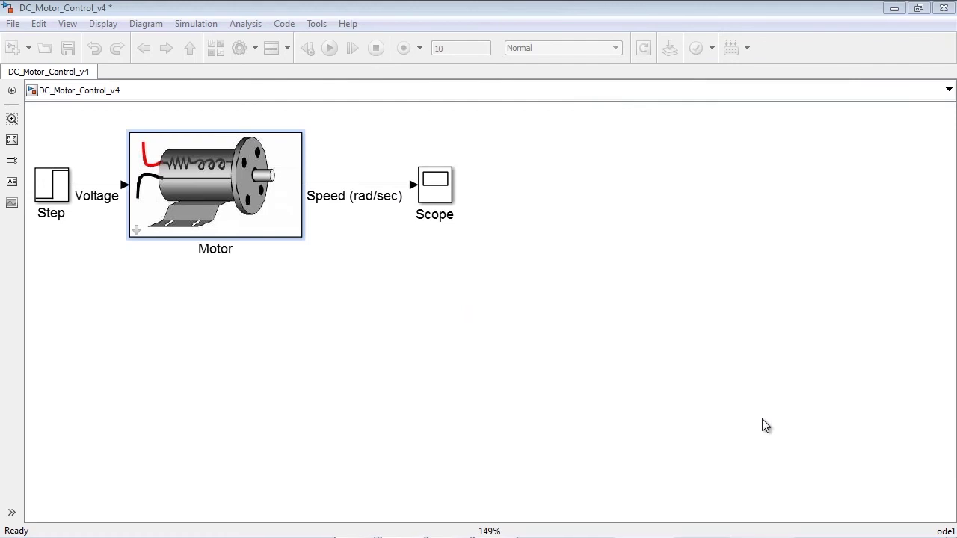
Set the Motor block's Motor Inertia to 0.001 and Motor Resistance to 1.
{"action": "double_click", "coordinate": [248, 214]}
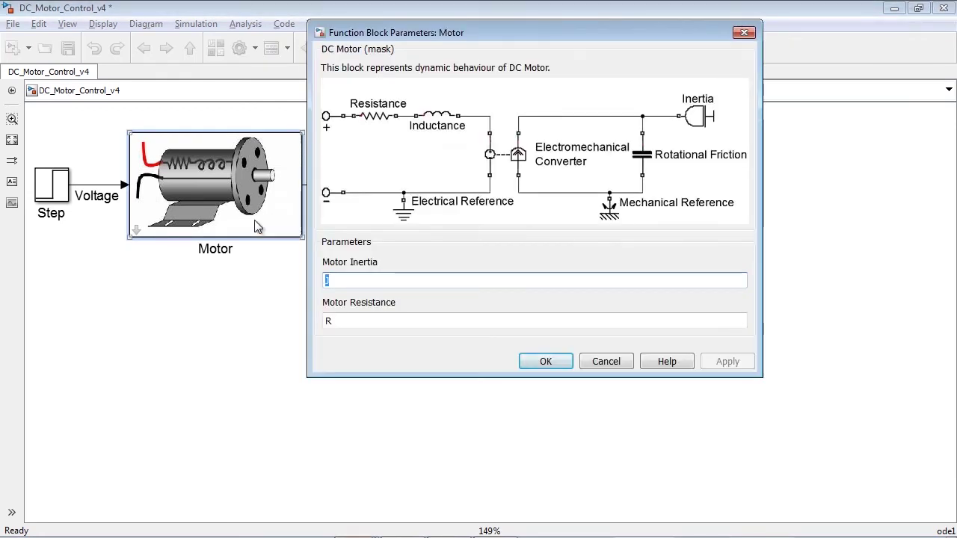
{"action": "type", "text": "0.001"}
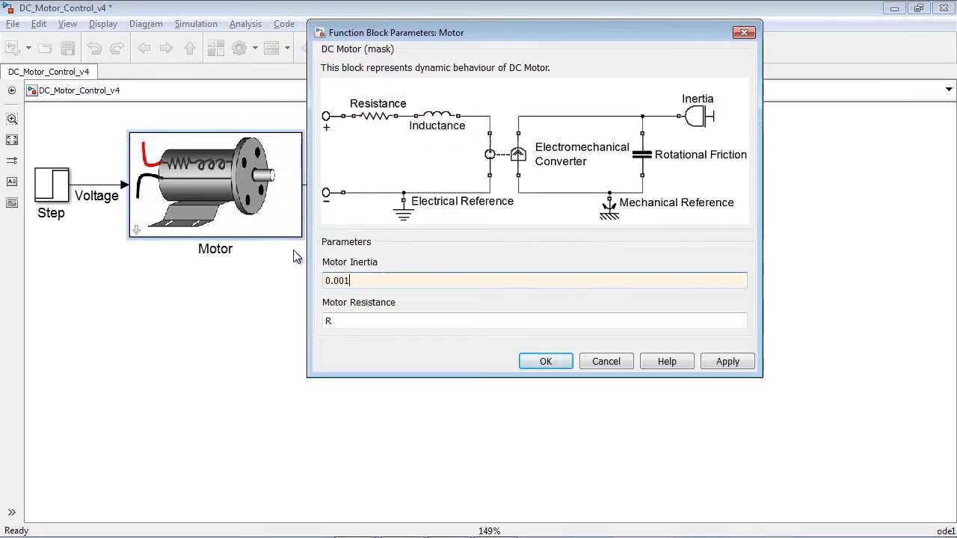
{"action": "key", "text": "Tab"}
{"action": "type", "text": "1"}
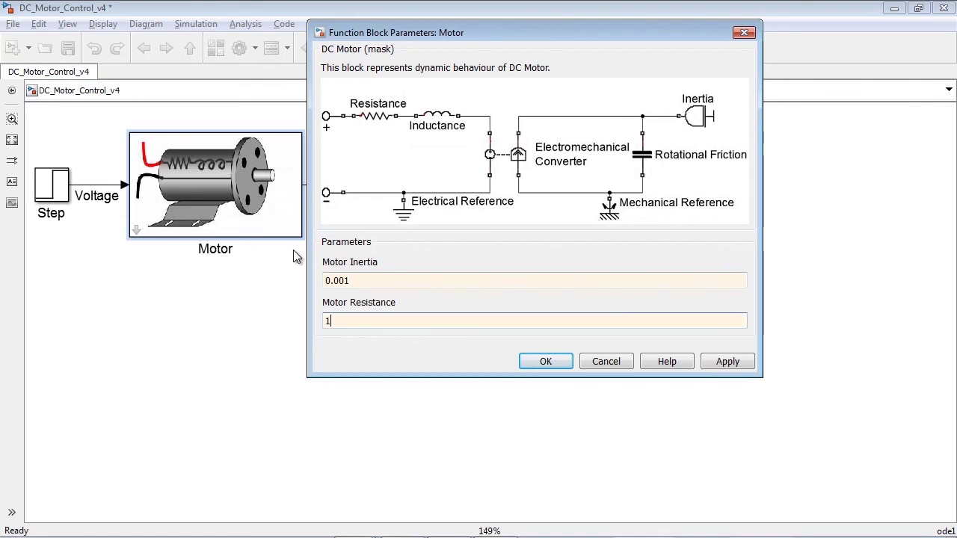
{"action": "left_click", "coordinate": [525, 359]}
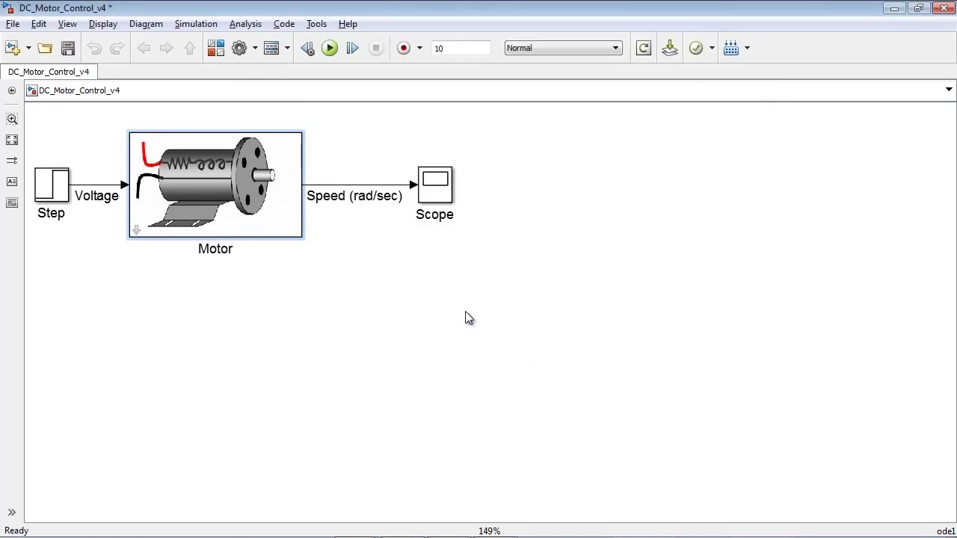
{"action": "left_click_drag", "start_coordinate": [465, 311], "coordinate": [235, 215]}
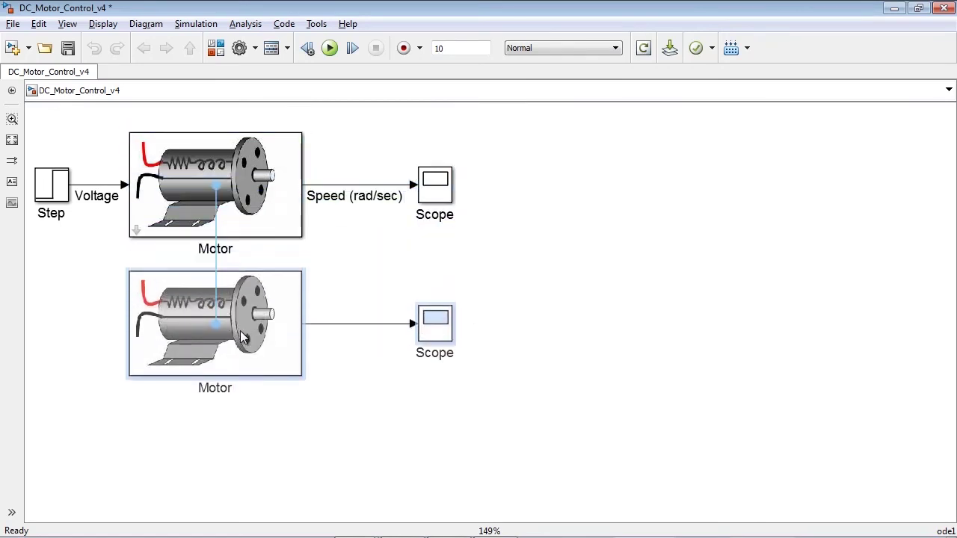
Copy Motor and Scope as Motor1 and Scope1 on the Voltage line, set inertia 0.002, resistance 2, and simulate.
{"action": "left_click_drag", "start_coordinate": [236, 216], "coordinate": [238, 372]}
{"action": "left_click_drag", "start_coordinate": [125, 340], "coordinate": [104, 206]}
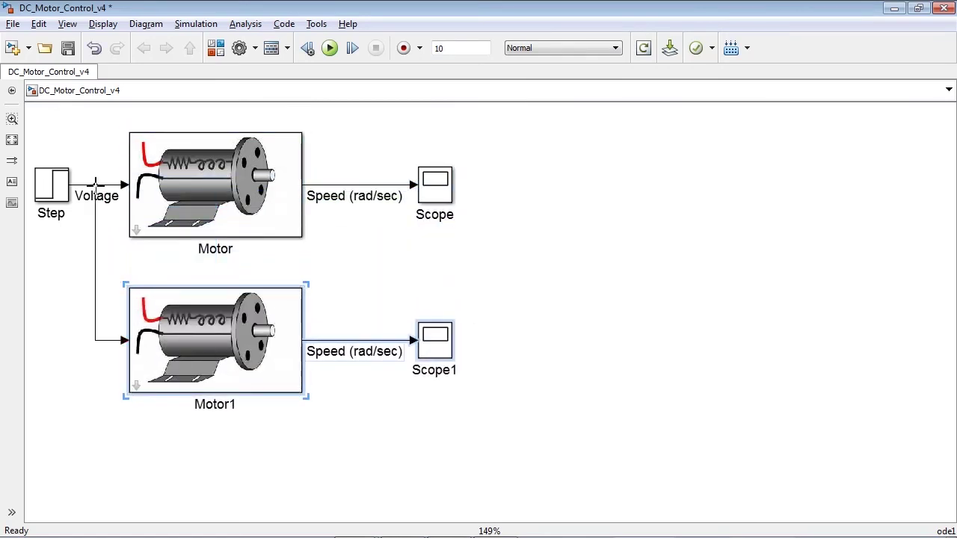
{"action": "double_click", "coordinate": [217, 361]}
{"action": "key", "text": "BackSpace"}
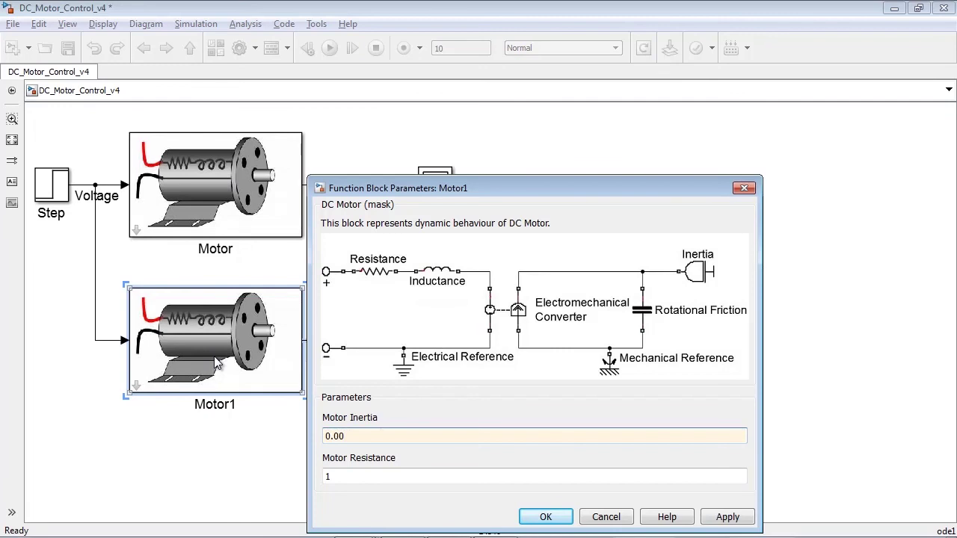
{"action": "type", "text": "2"}
{"action": "key", "text": "Tab"}
{"action": "type", "text": "2"}
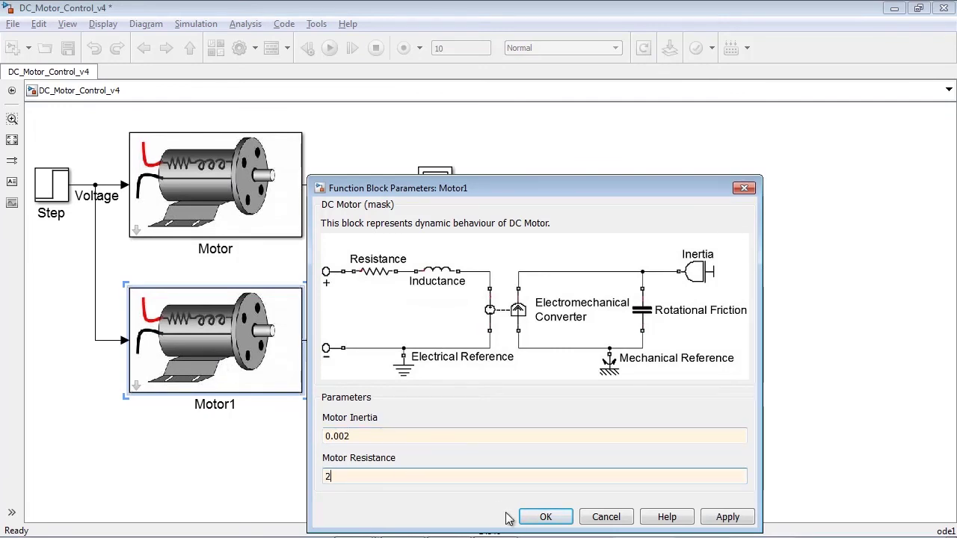
{"action": "left_click", "coordinate": [546, 516]}
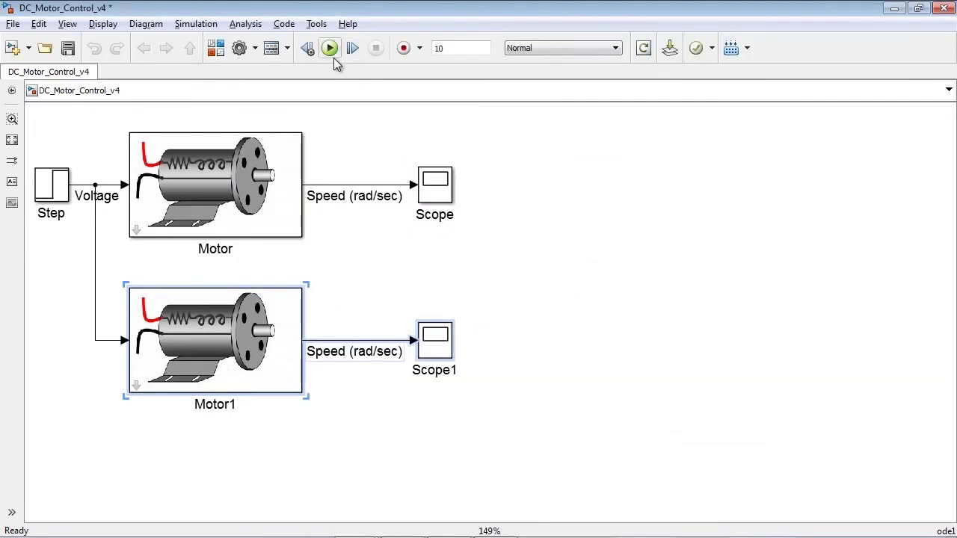
{"action": "left_click", "coordinate": [333, 57]}
{"action": "left_click_drag", "start_coordinate": [310, 16], "coordinate": [2, 26]}
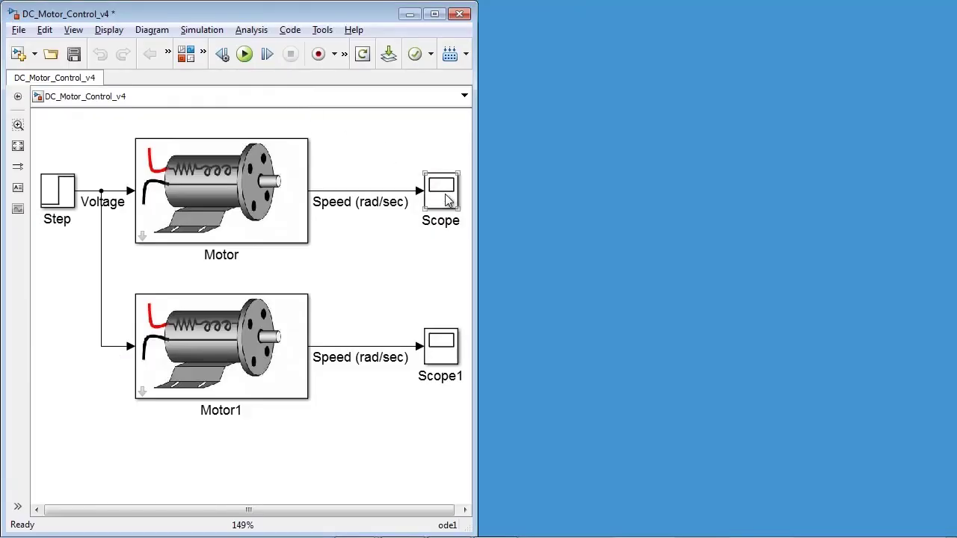